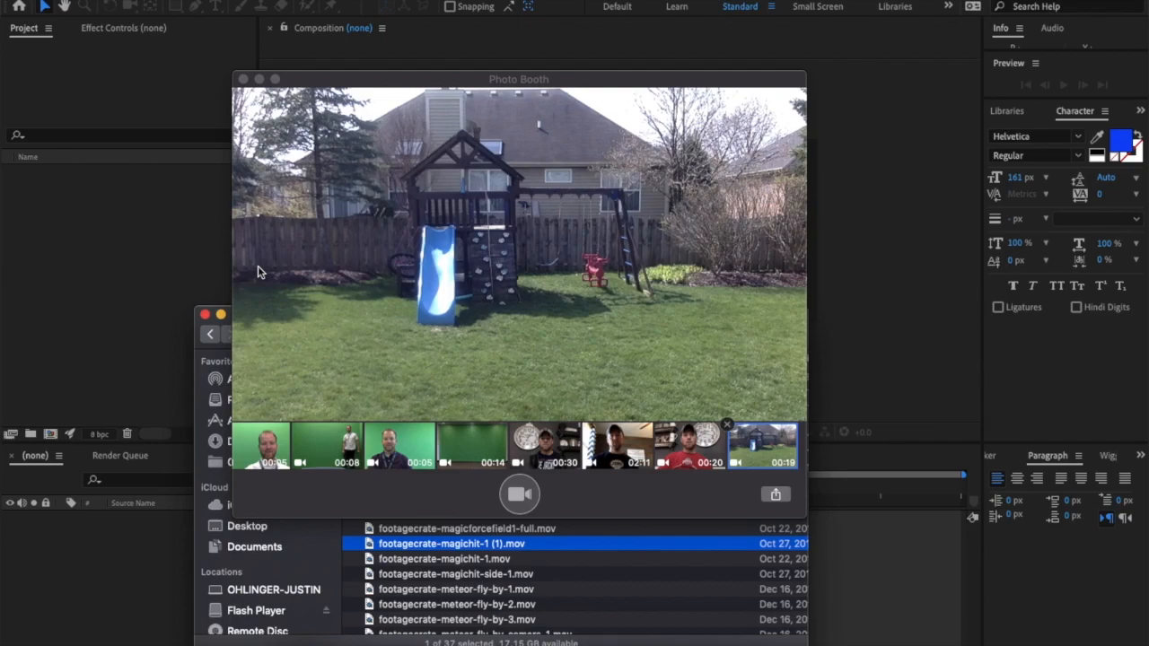
Play the recorded backyard clip in Photo Booth
click(352, 82)
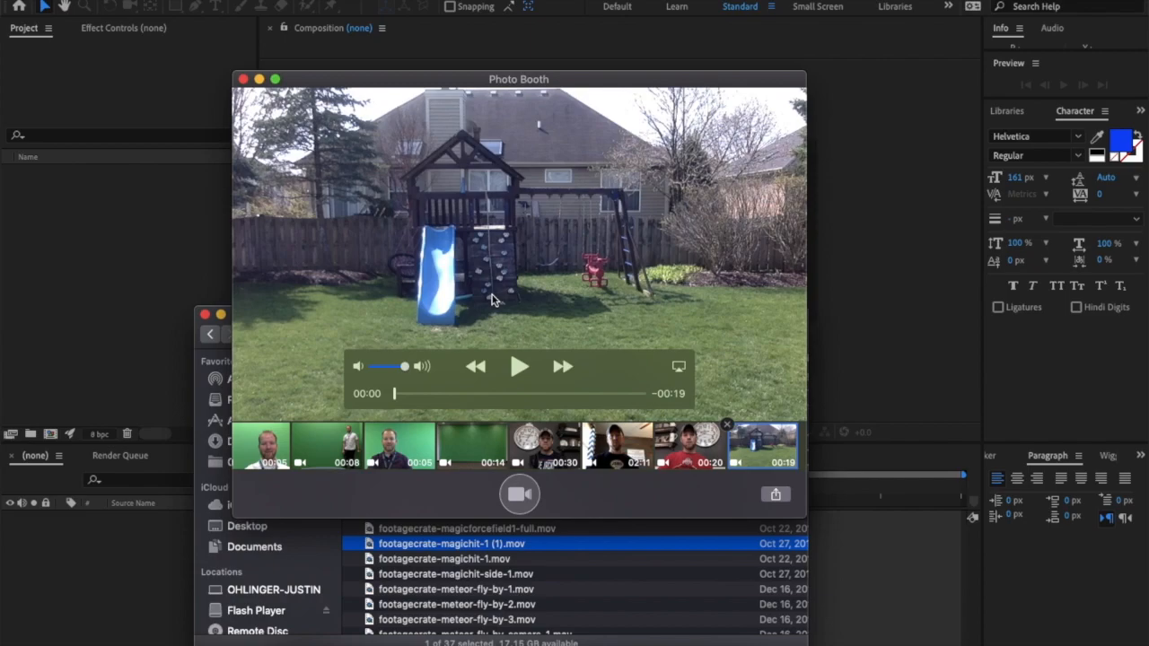
click(519, 367)
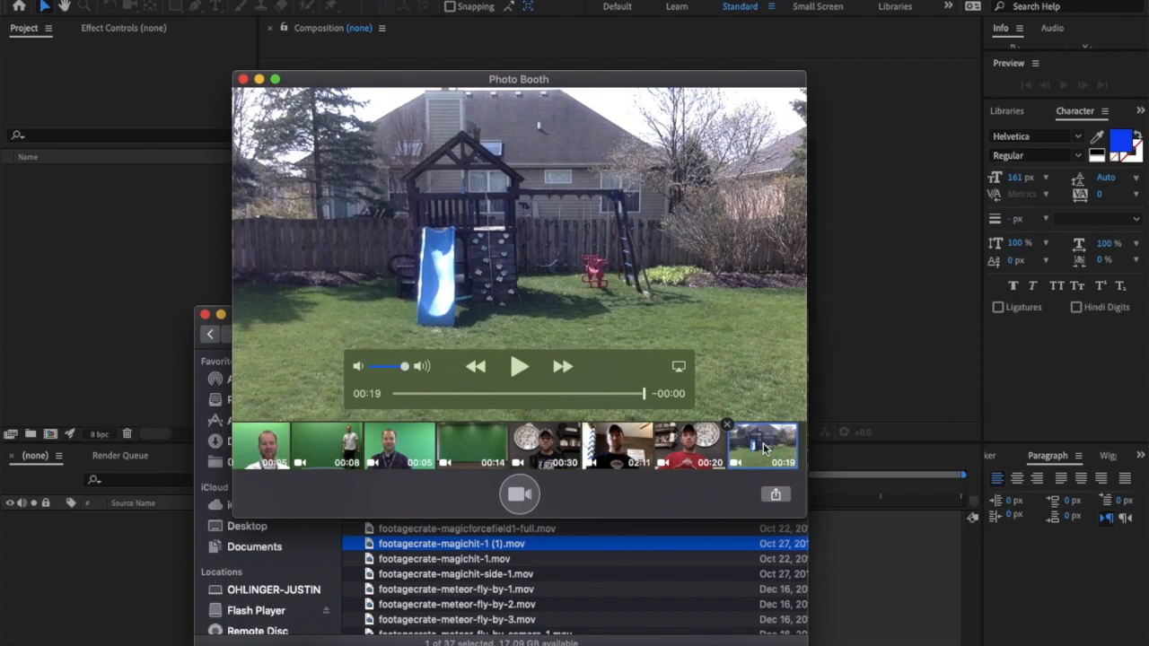
Switch to After Effects and create a new composition named Portal
click(111, 87)
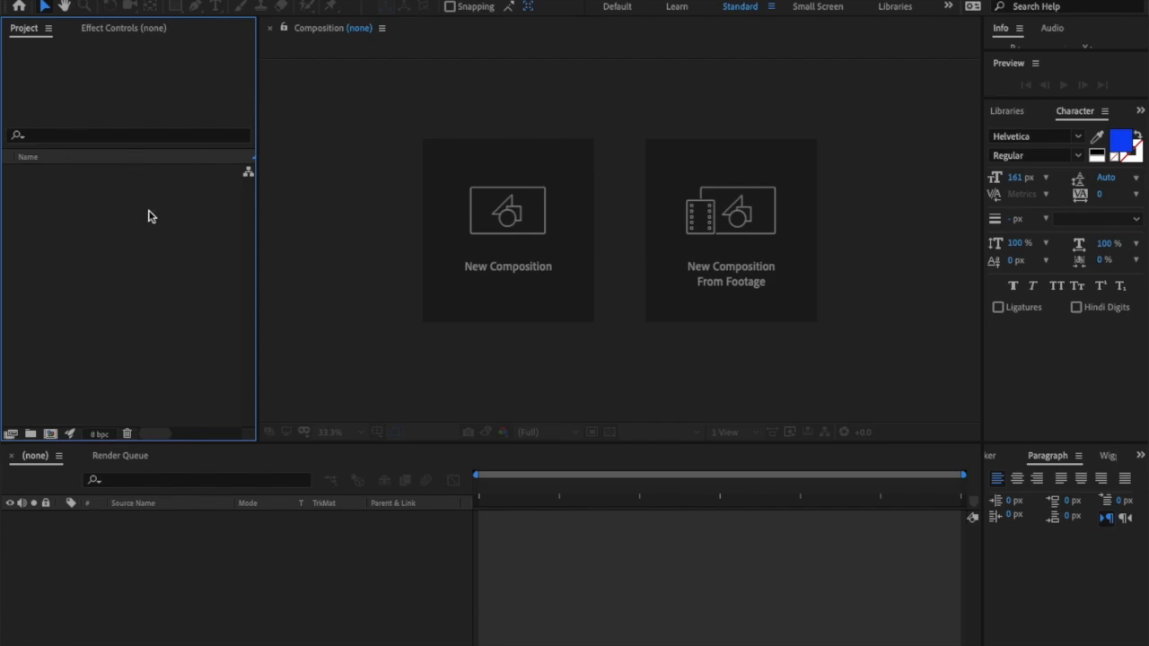
click(517, 220)
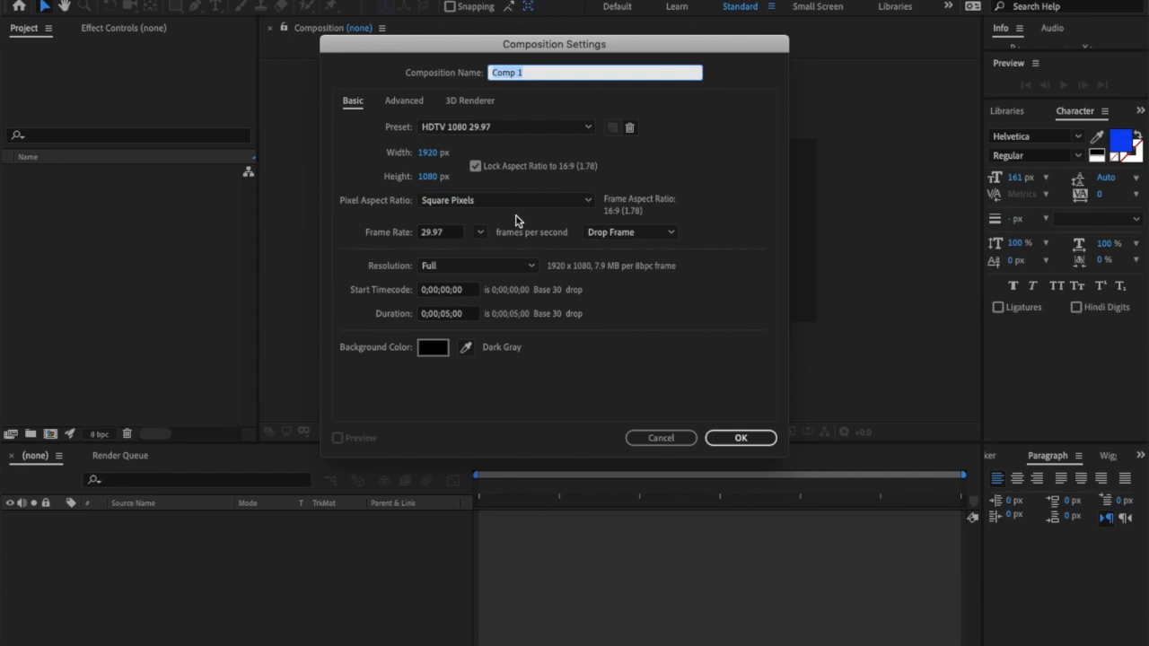
text(Portal)
key(Return)
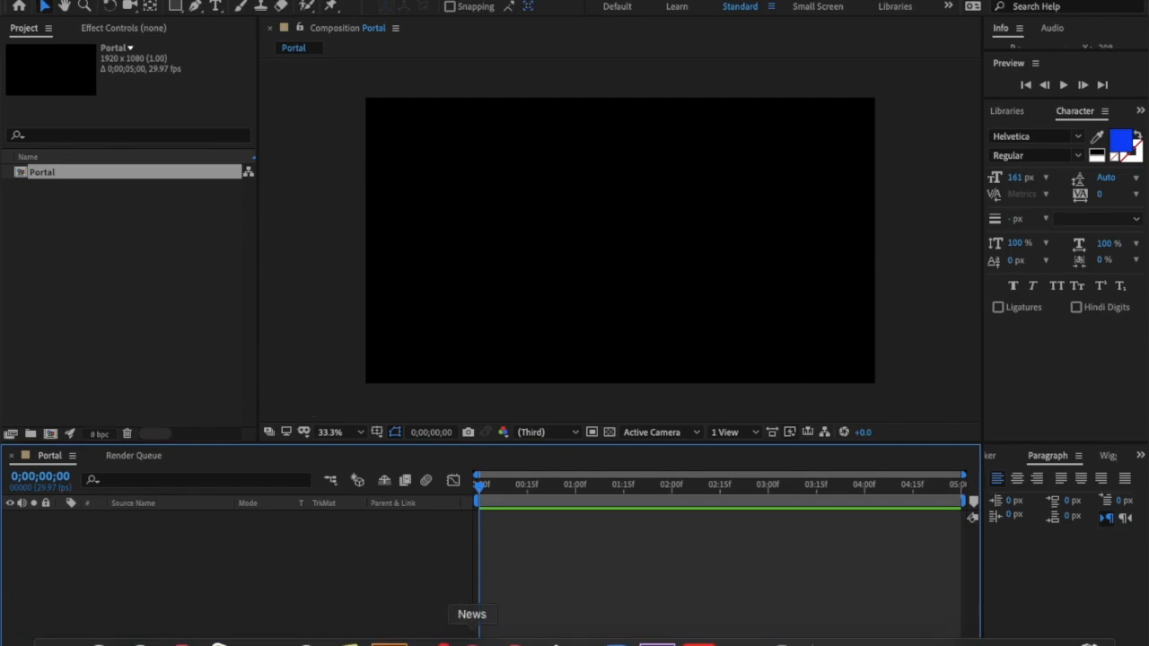
Import the backyard clip from Photo Booth into the After Effects project and create a new composition from it
click(746, 633)
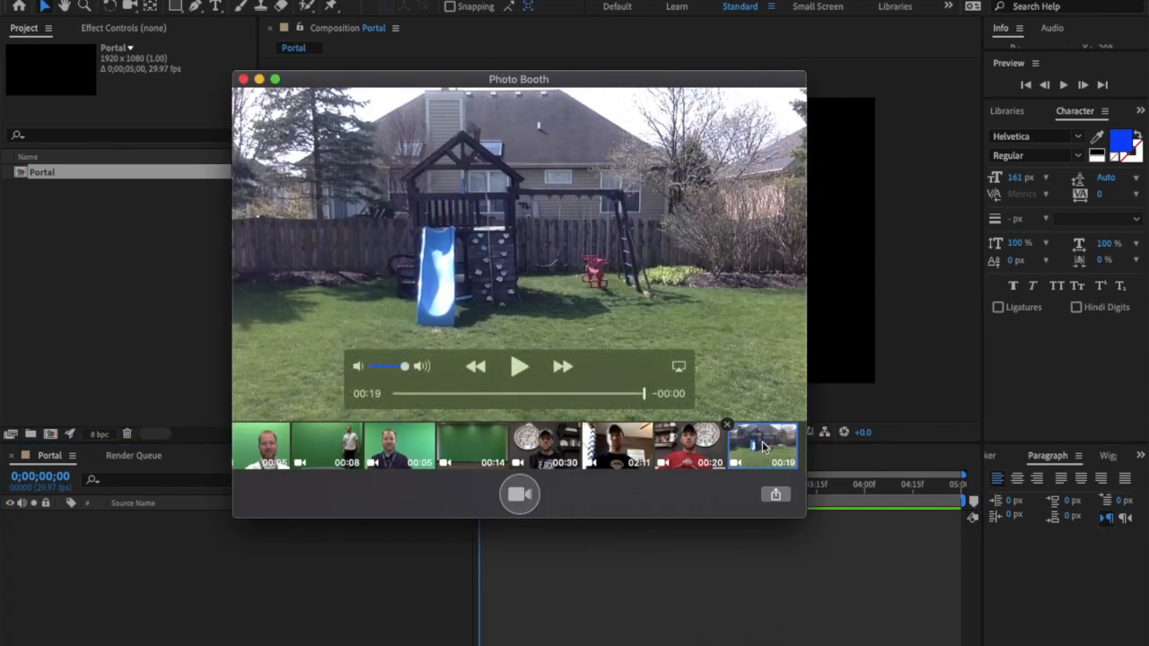
drag(763, 446, 115, 303)
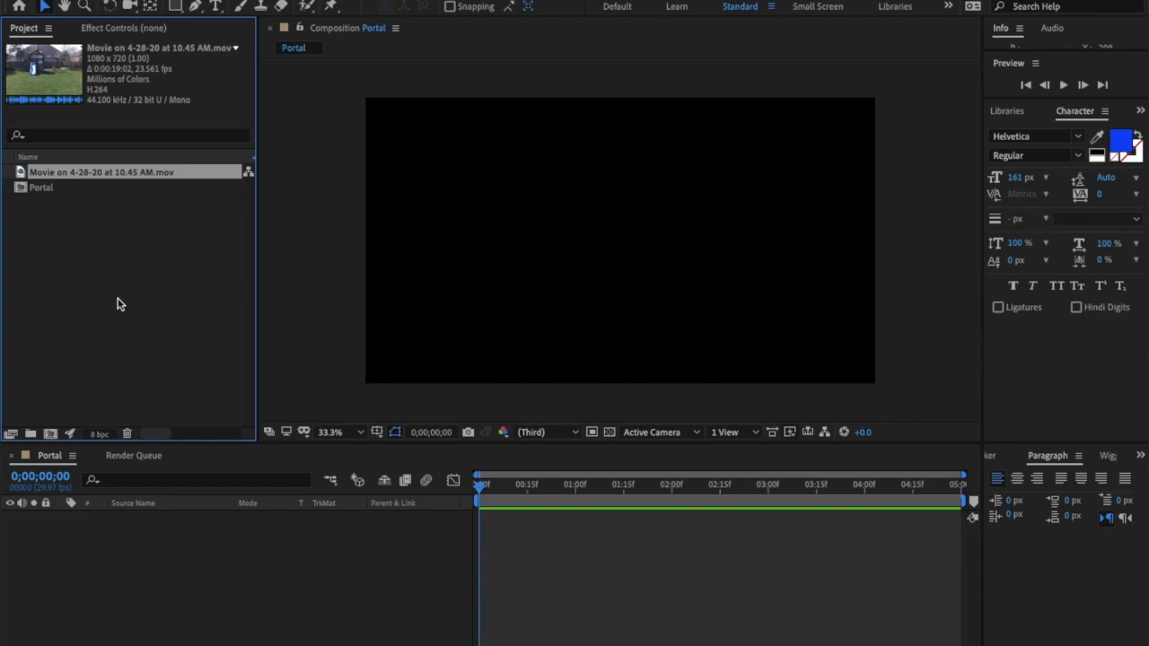
drag(49, 172, 51, 437)
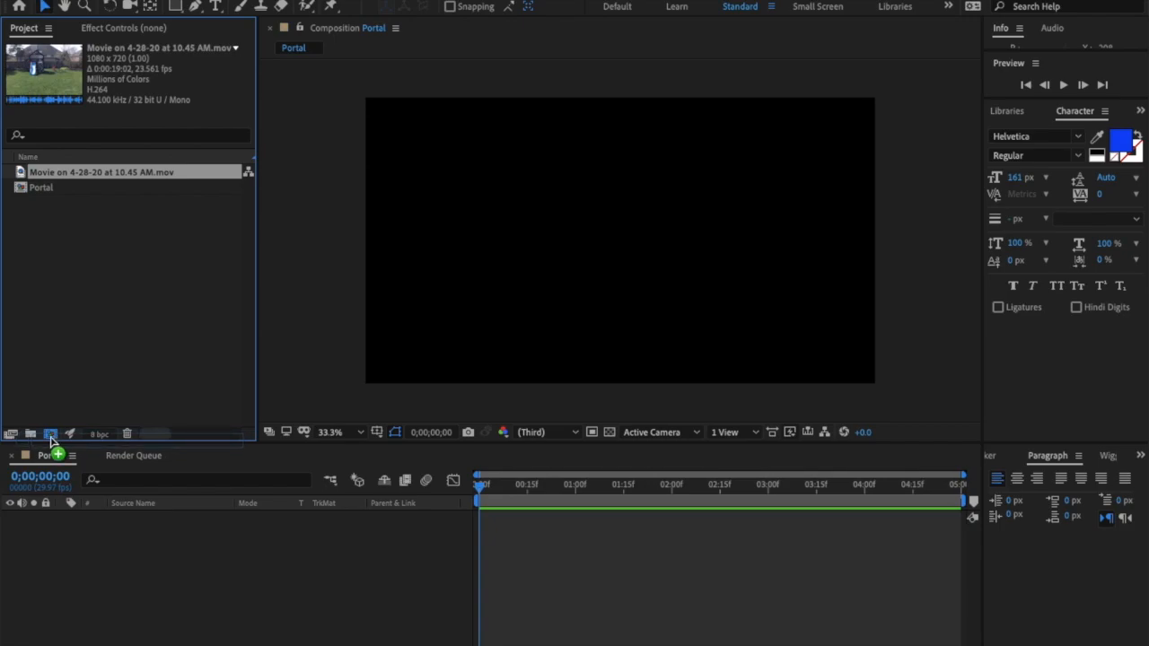
drag(51, 437, 52, 438)
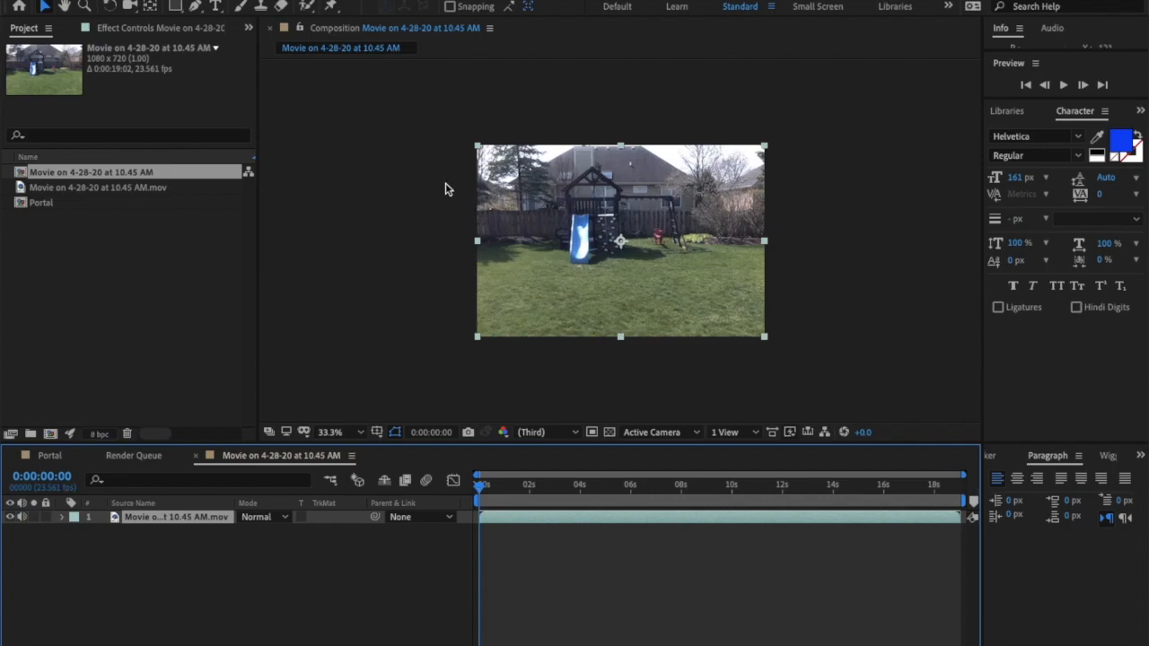
Fit the frame to the composition viewer and preview the footage from the start until the runner enters
click(353, 434)
click(339, 153)
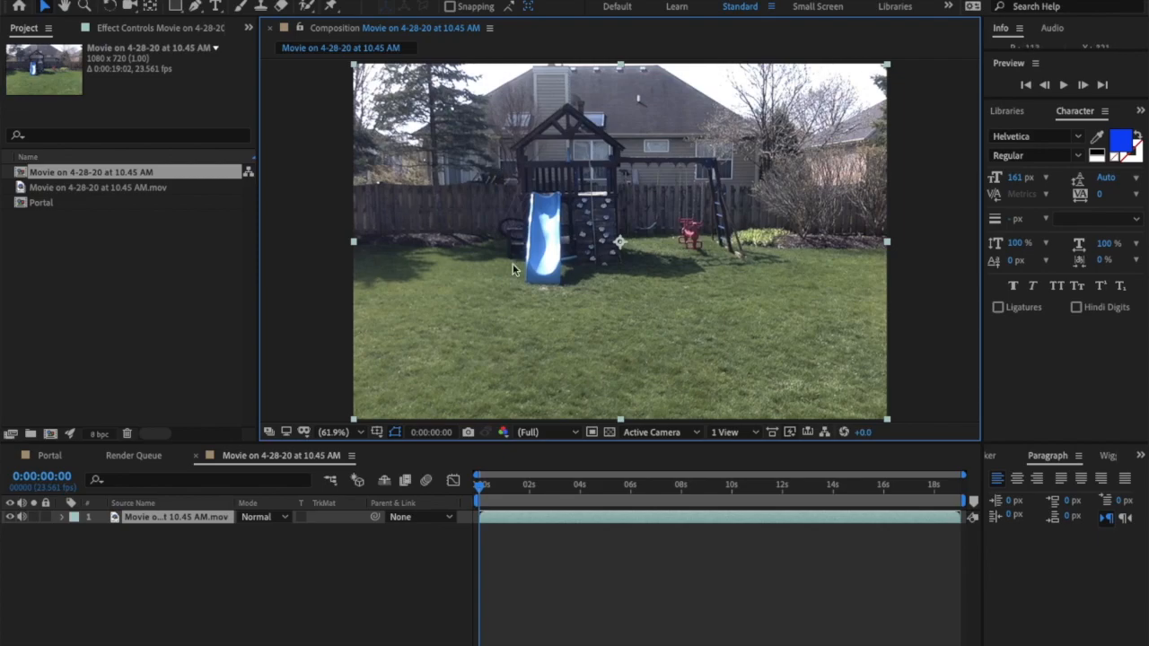
click(332, 432)
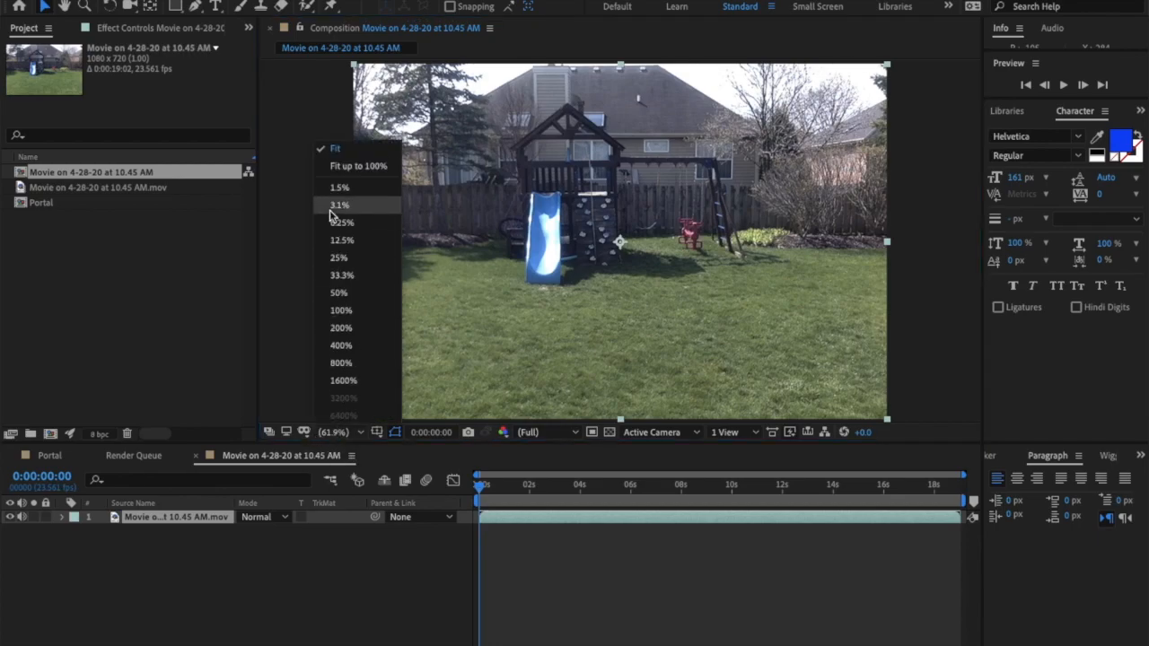
click(300, 166)
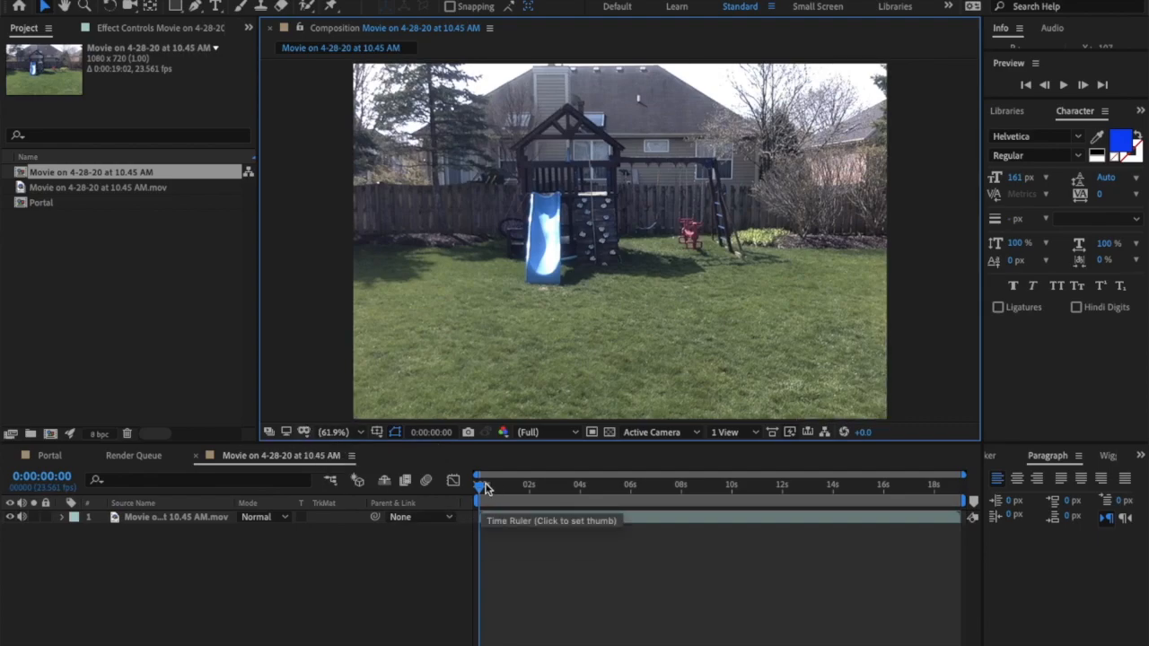
mouse_move(481, 489)
mouse_down()
mouse_move(500, 490)
mouse_move(466, 500)
mouse_up()
key(space)
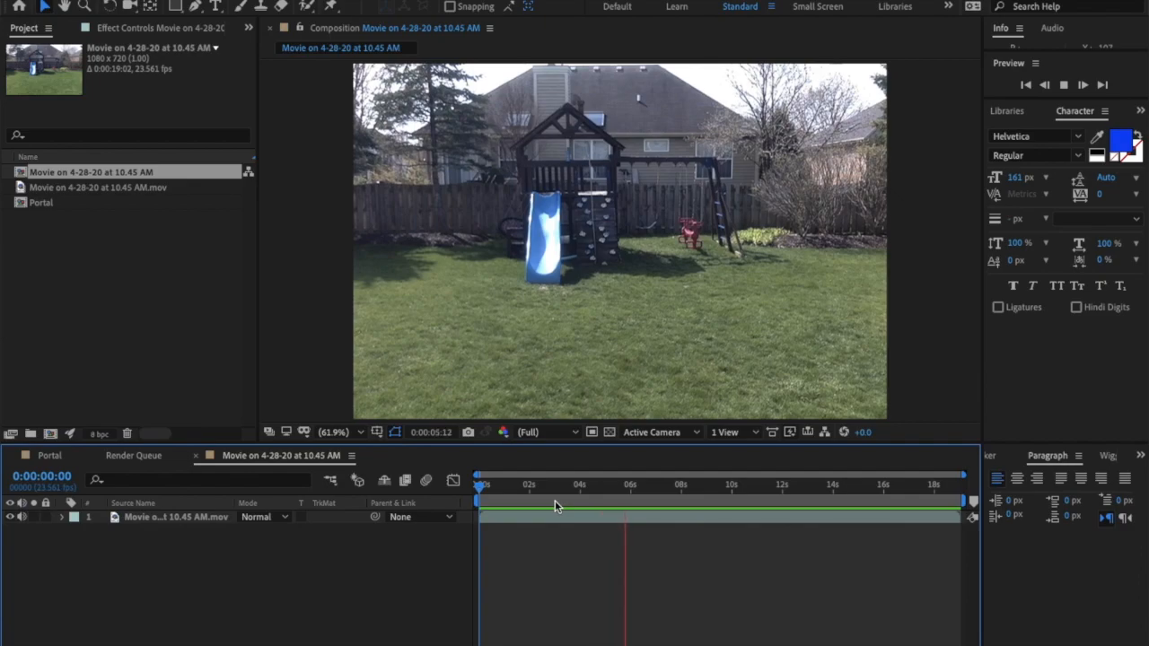
key(space)
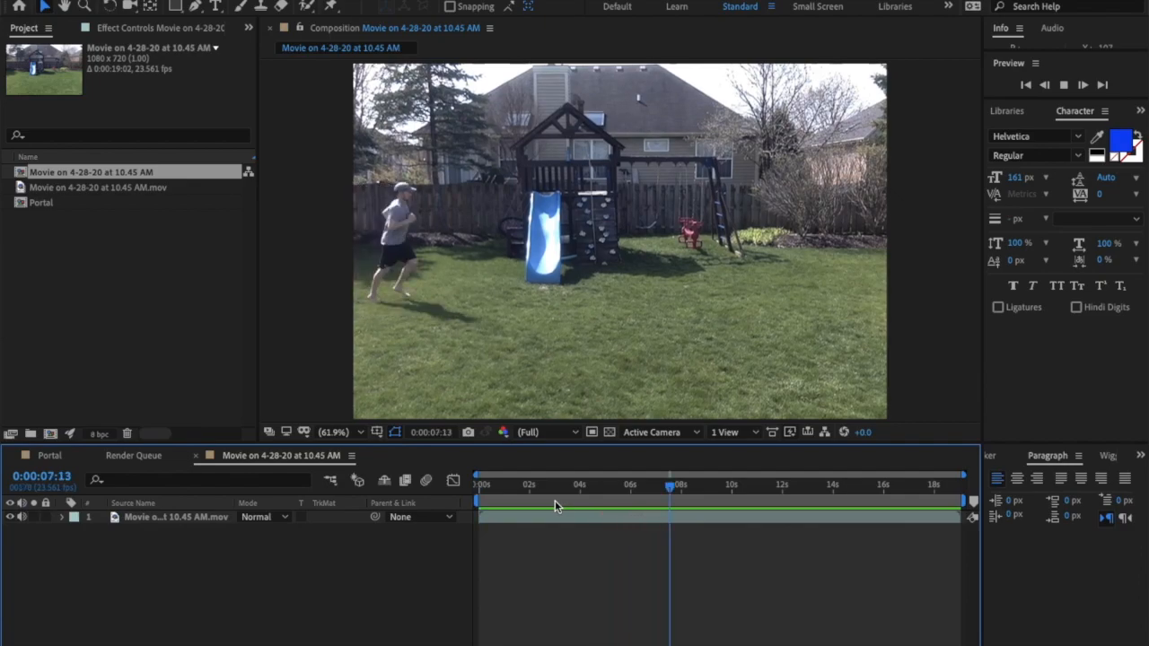
Split the footage layer at 0:00:06:23, just before the runner enters the frame
drag(669, 490, 653, 489)
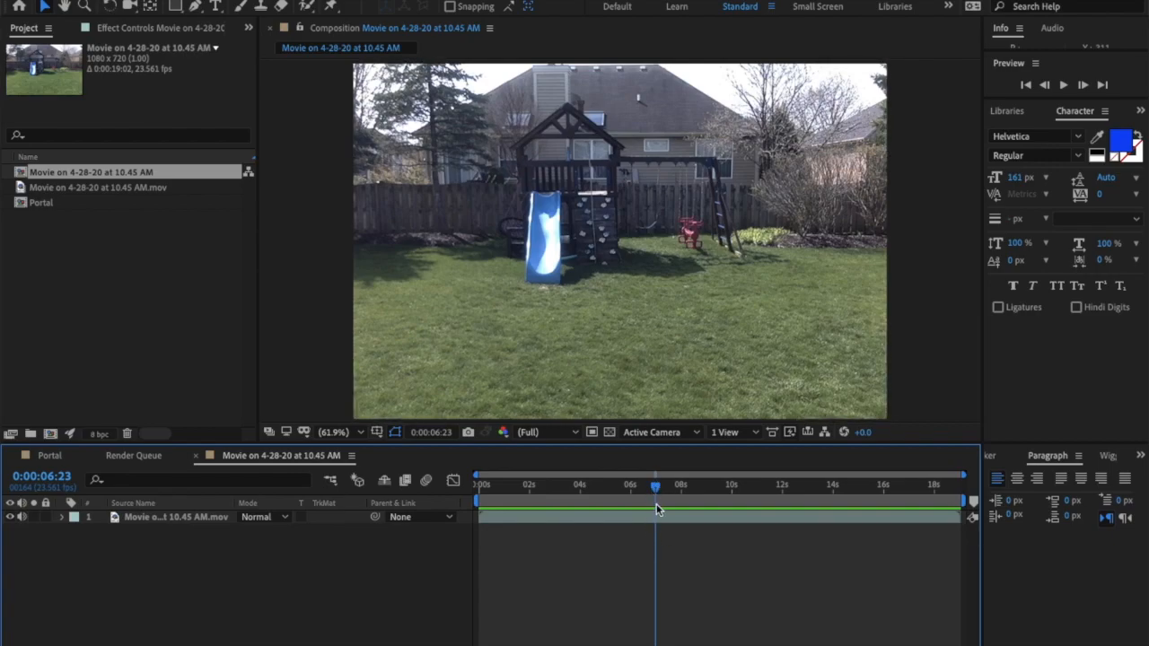
click(191, 525)
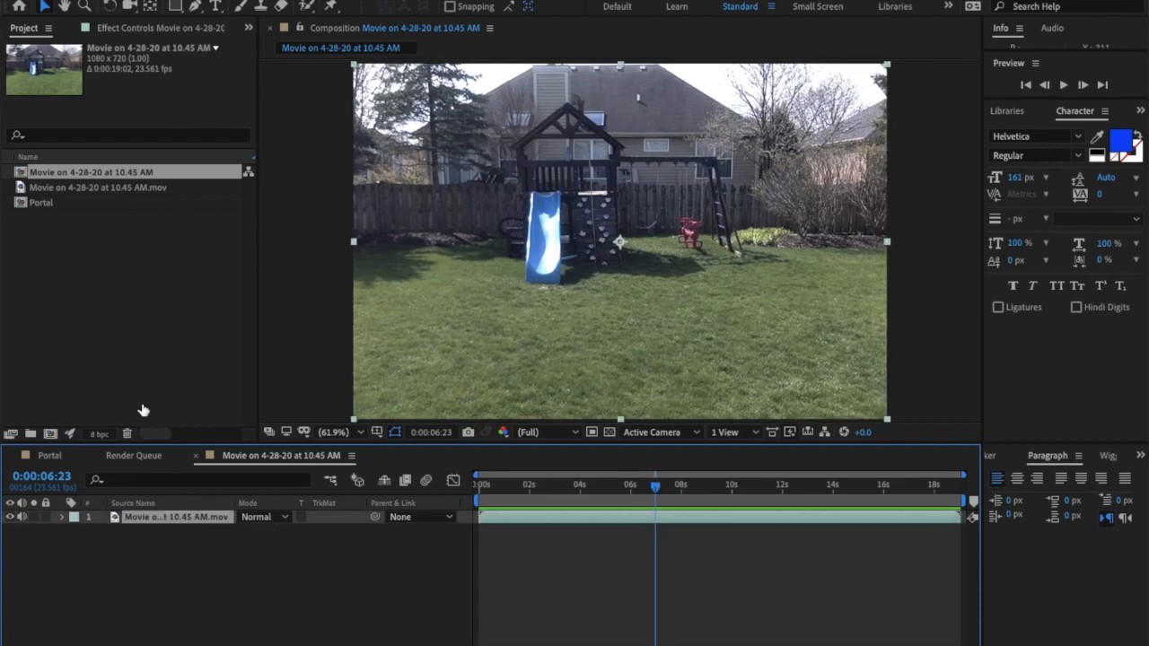
click(171, 0)
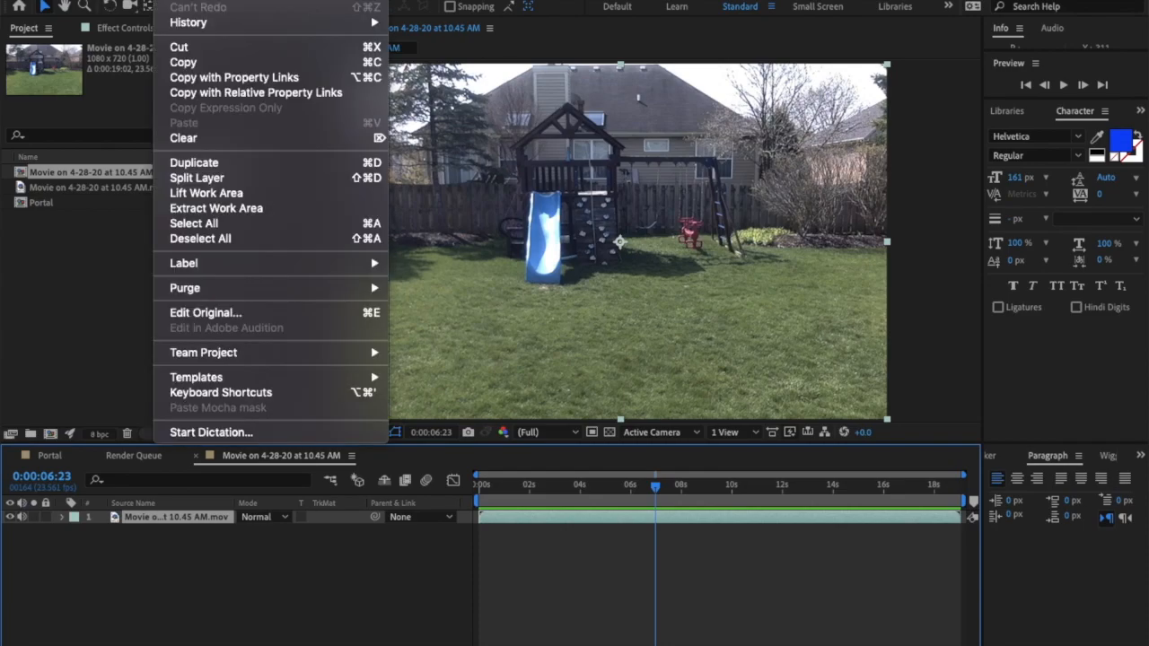
click(190, 178)
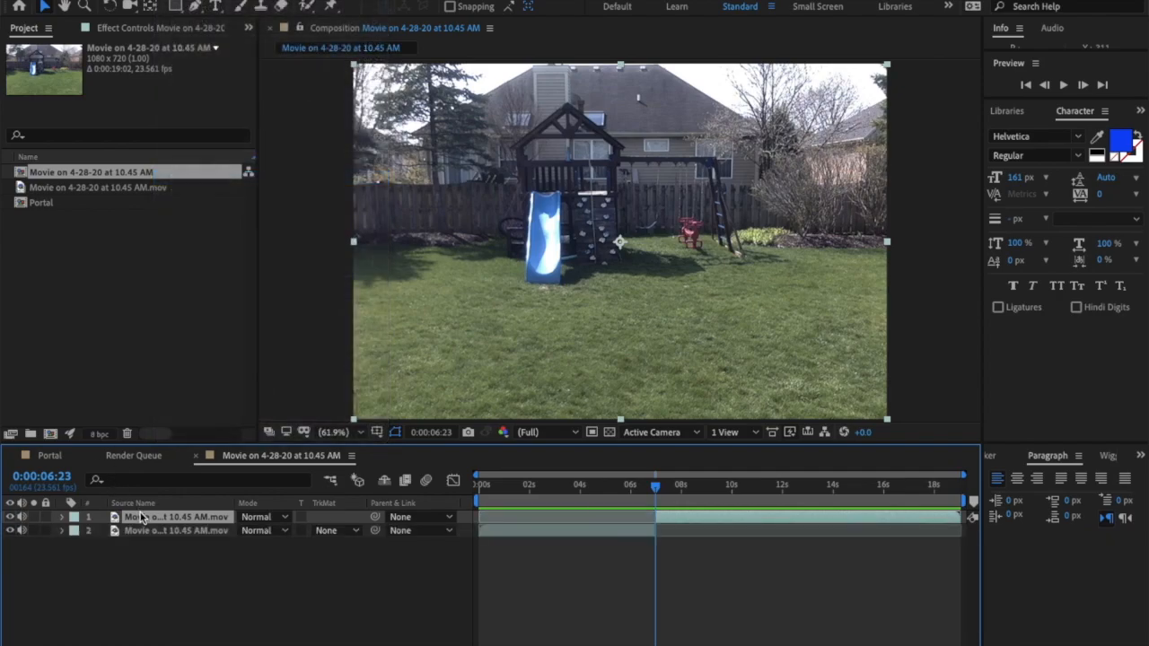
Rename the first segment's layer, which holds the empty backyard, as Clean Frame Beginning
click(135, 530)
key(w)
key(r)
key(Return)
text(Clear)
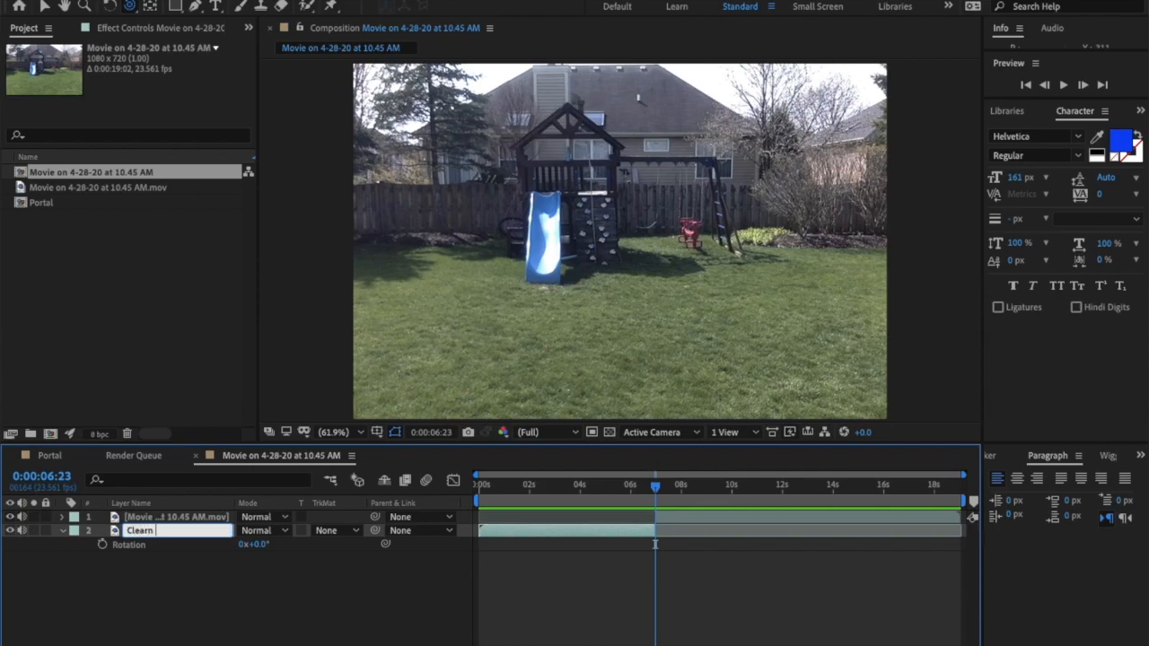
text( Frame)
text( Beginne)
text(ng)
key(Return)
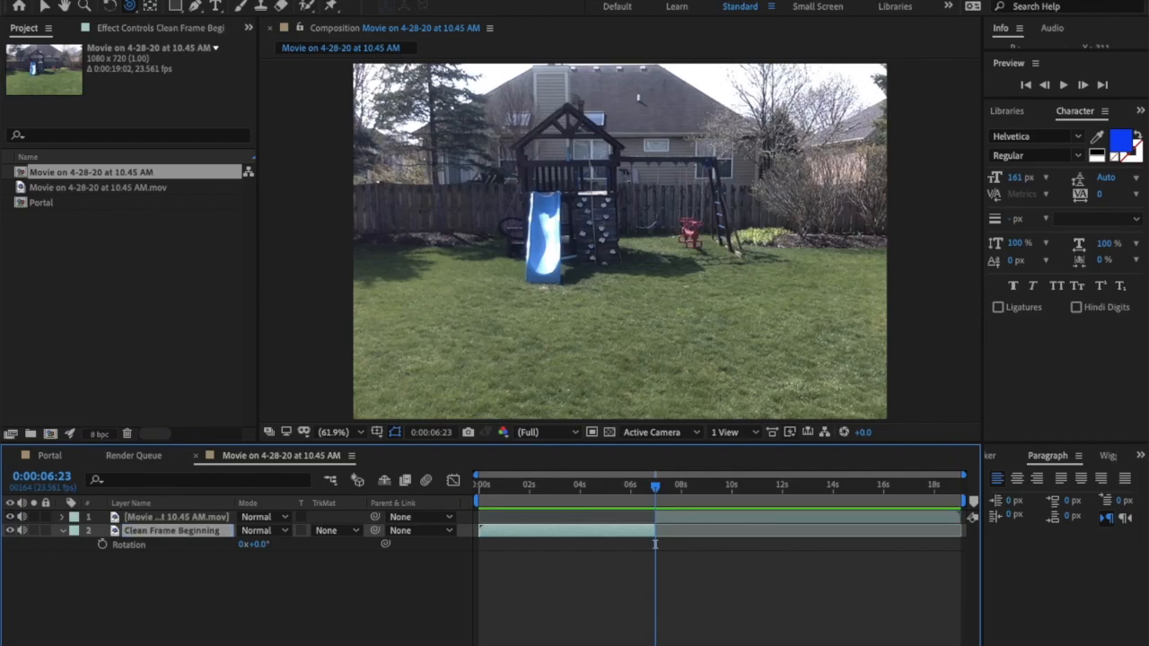
Split the remaining footage layer at 0:00:07:21, where the runner approaches the slide
click(160, 518)
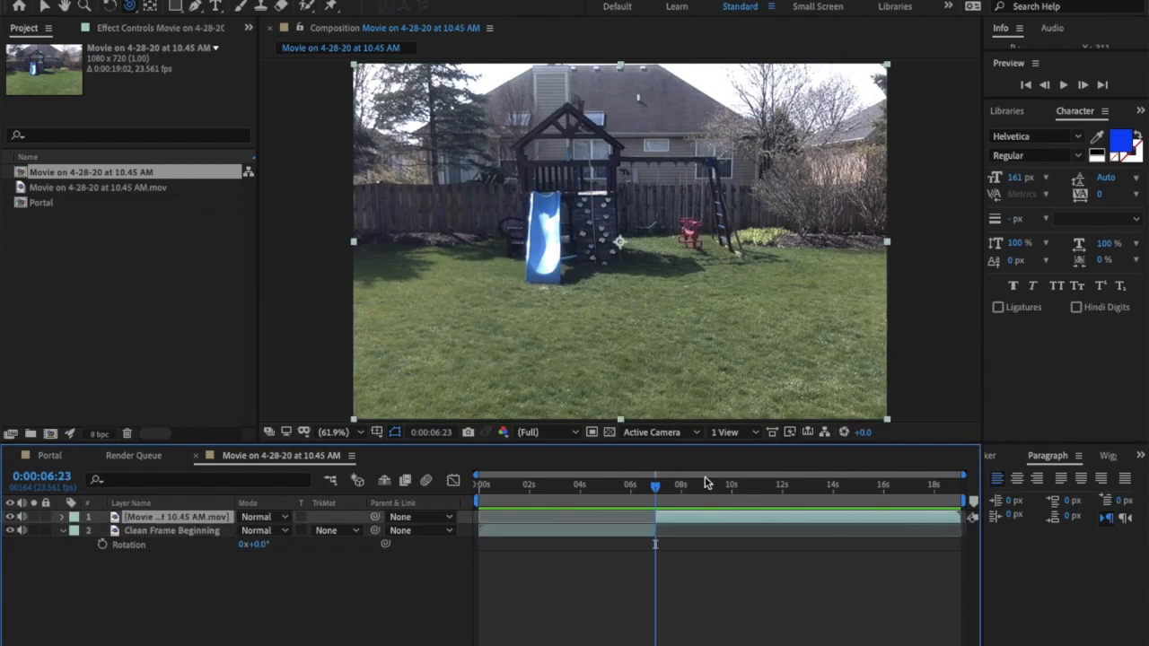
drag(656, 489, 675, 494)
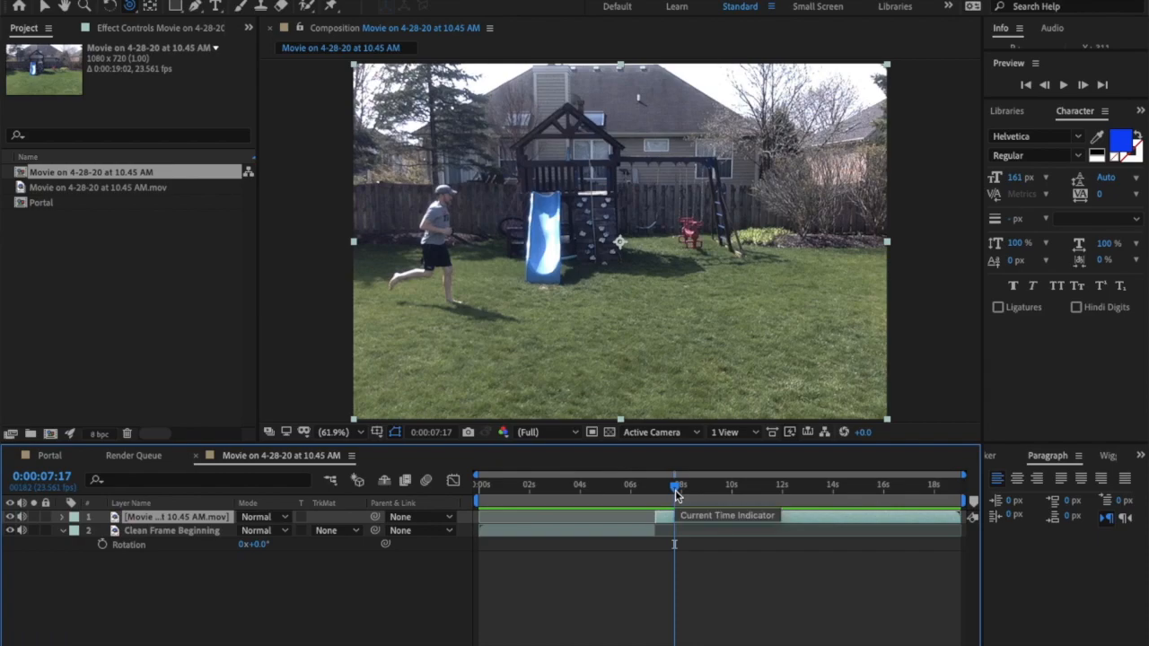
drag(675, 493, 681, 496)
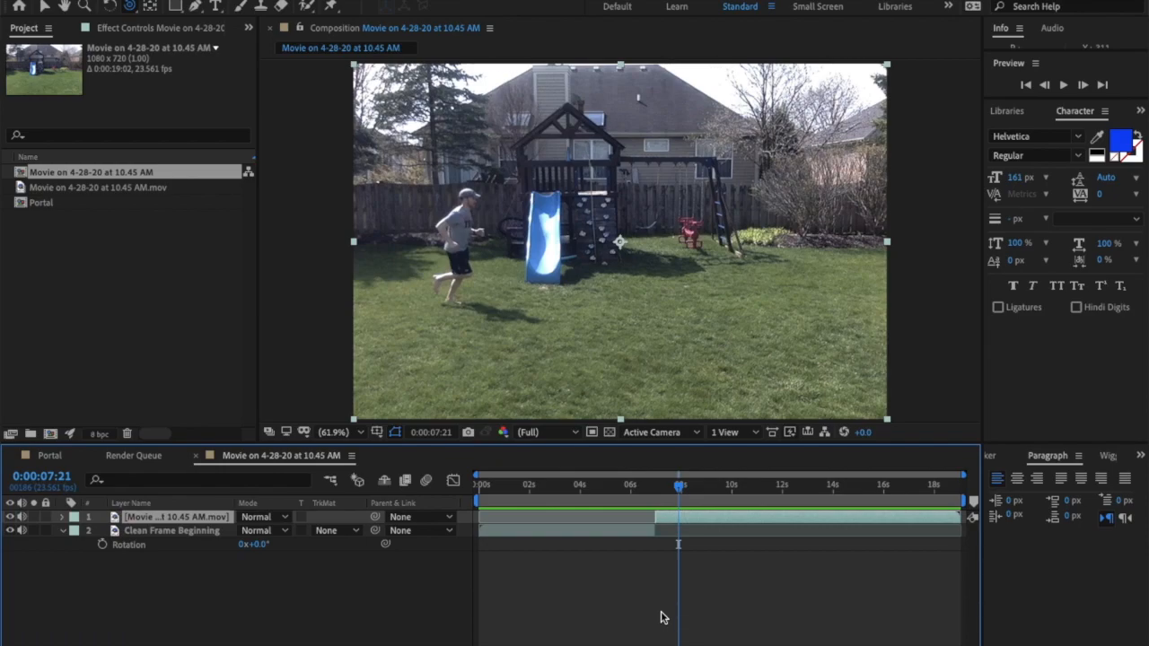
click(170, 1)
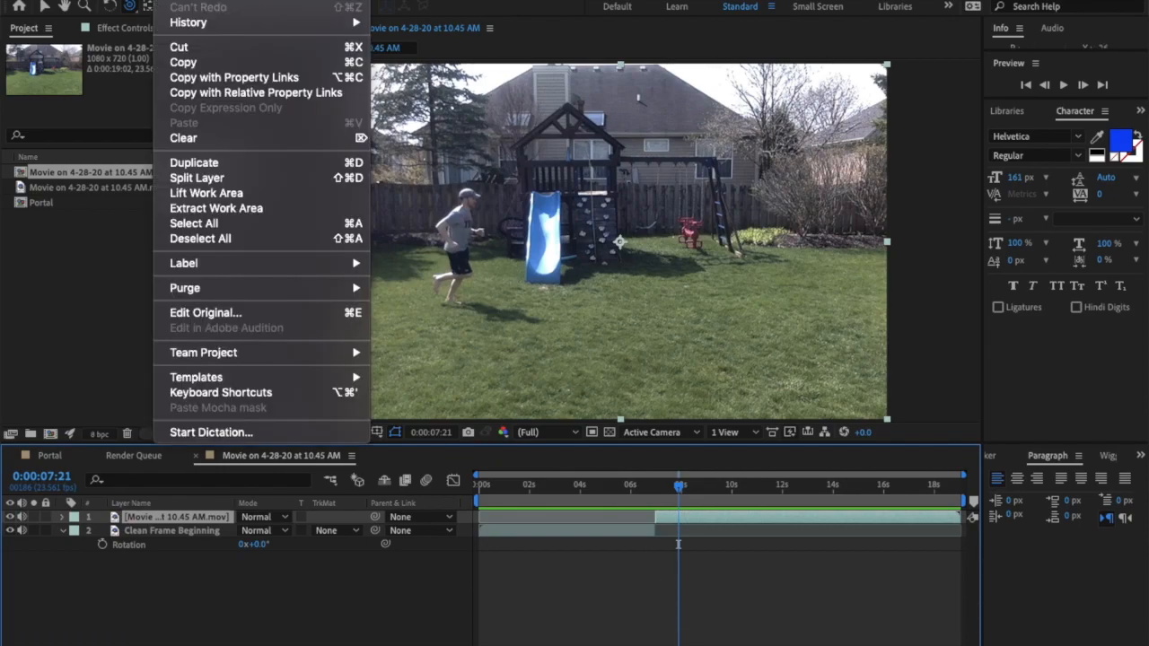
click(190, 179)
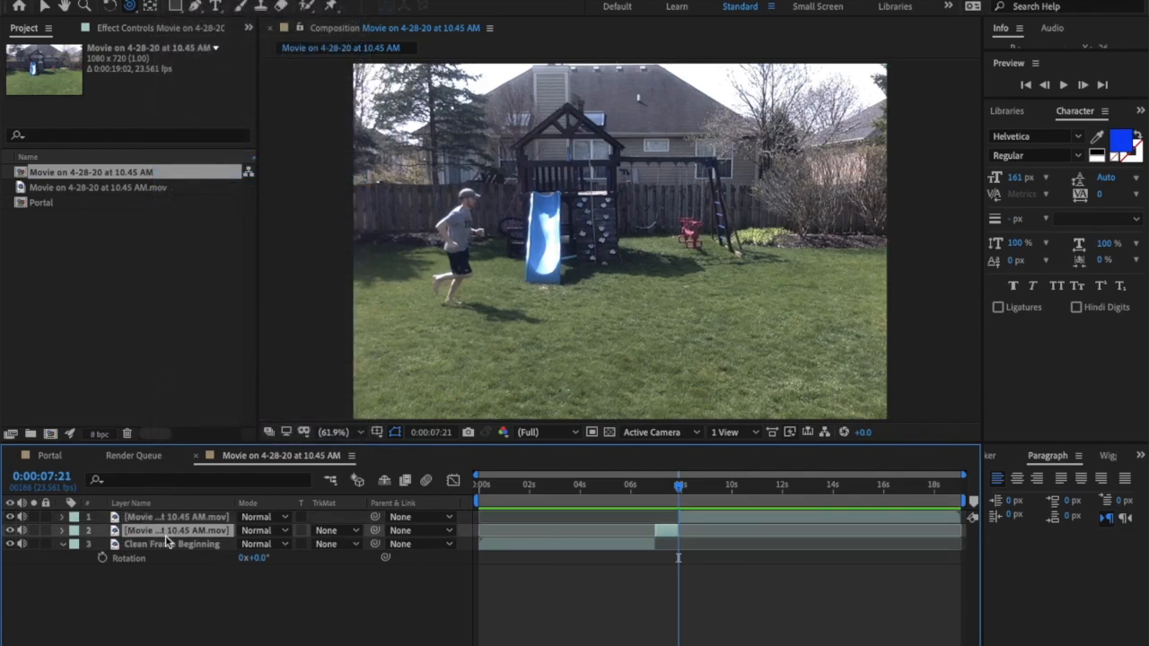
Rename the short middle segment's layer as Portal Beginning
key(Return)
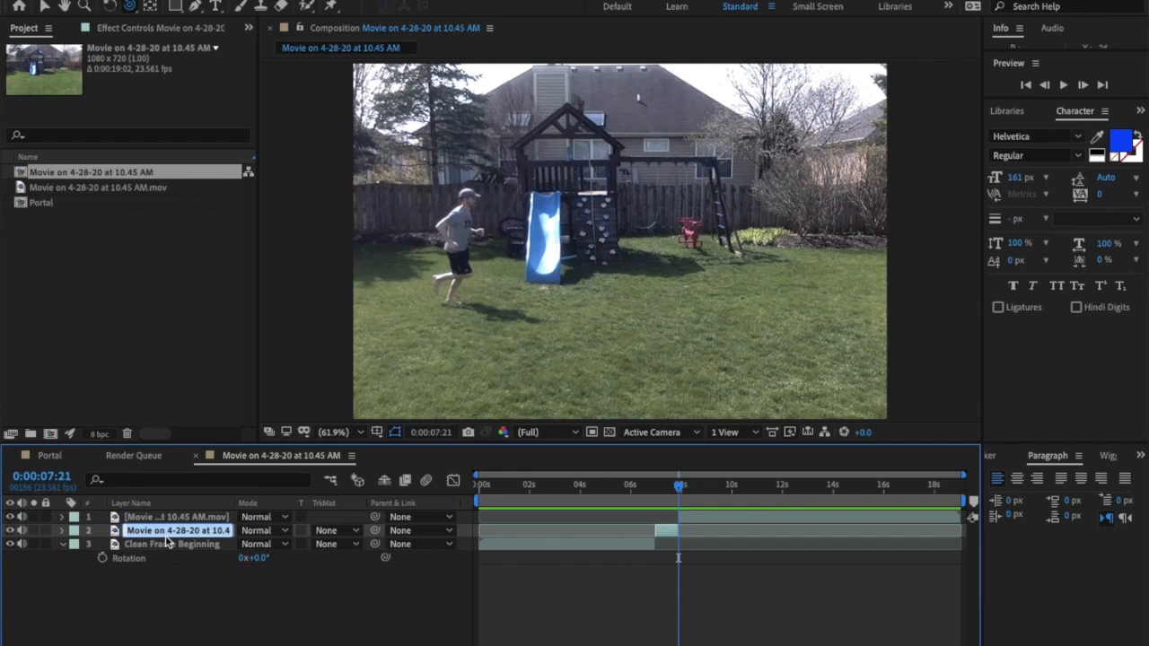
text(Portal Beginning)
key(Return)
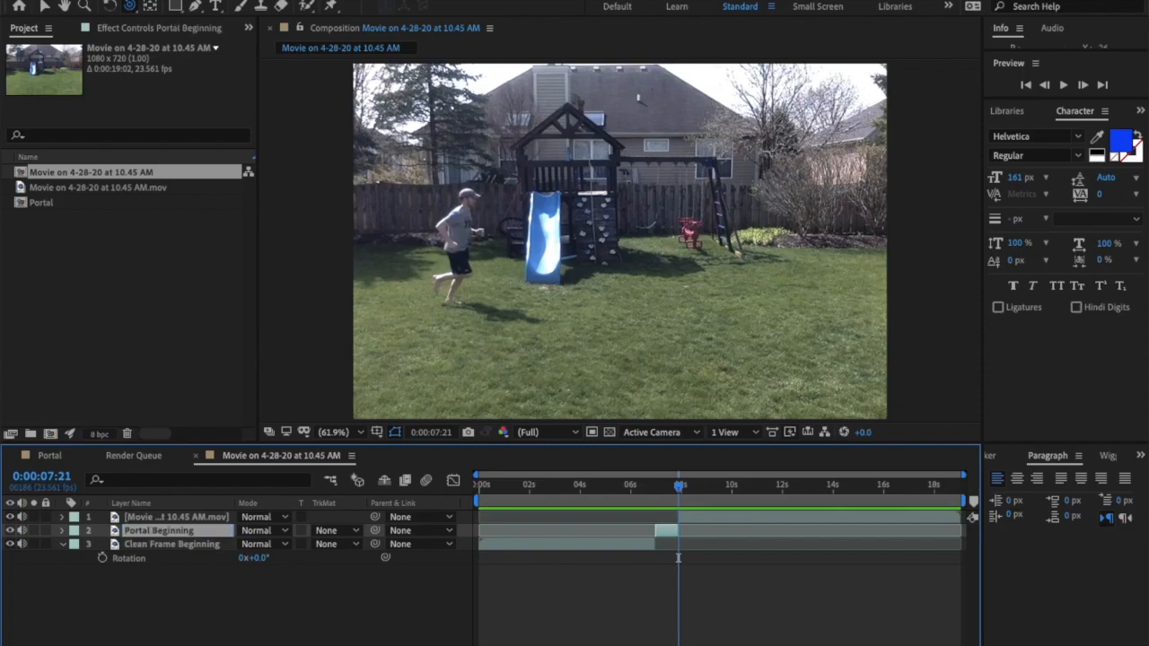
Split the last footage layer at 0:00:09:07, past the swing set, and delete the piece between the two portal points
drag(680, 489, 712, 495)
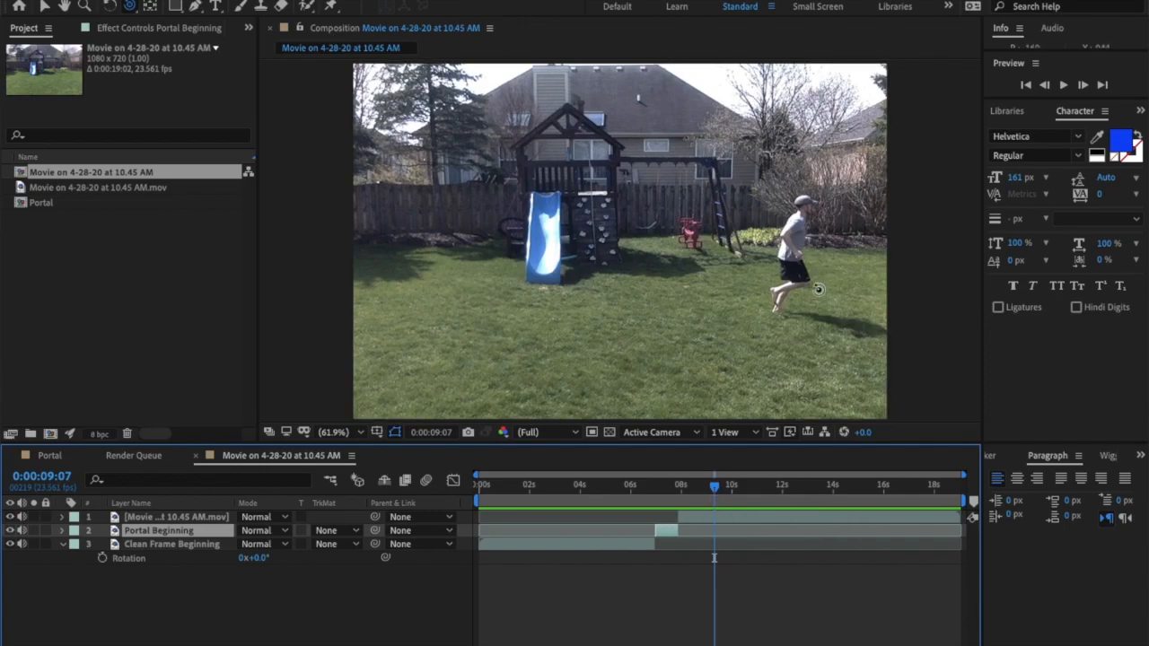
click(713, 519)
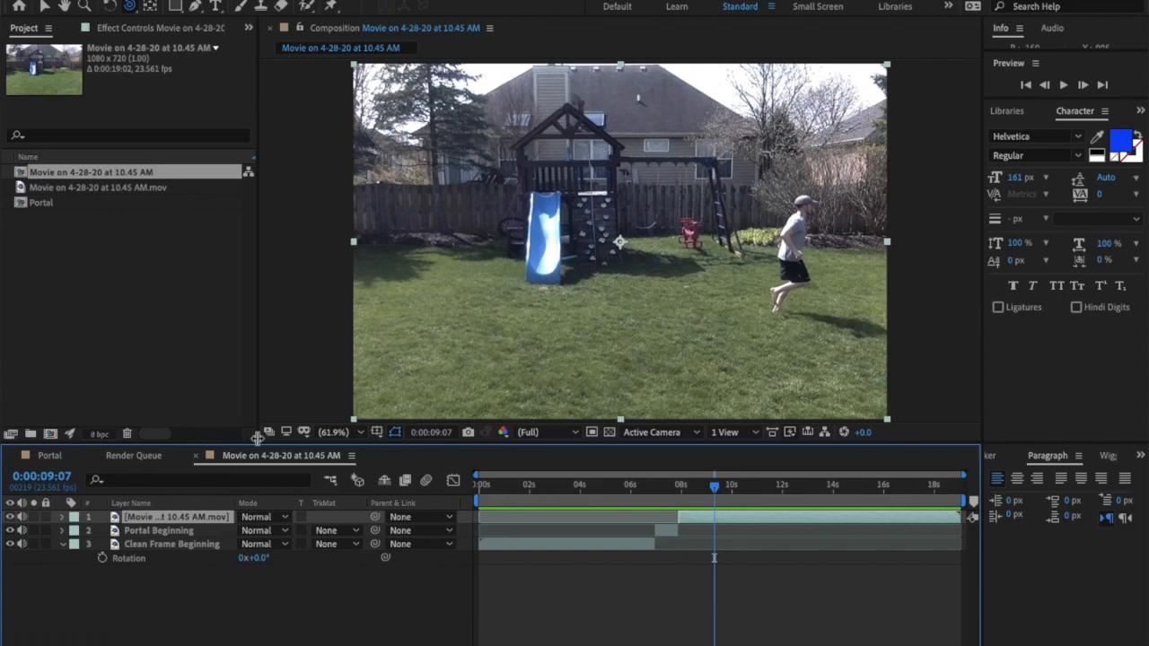
click(167, 0)
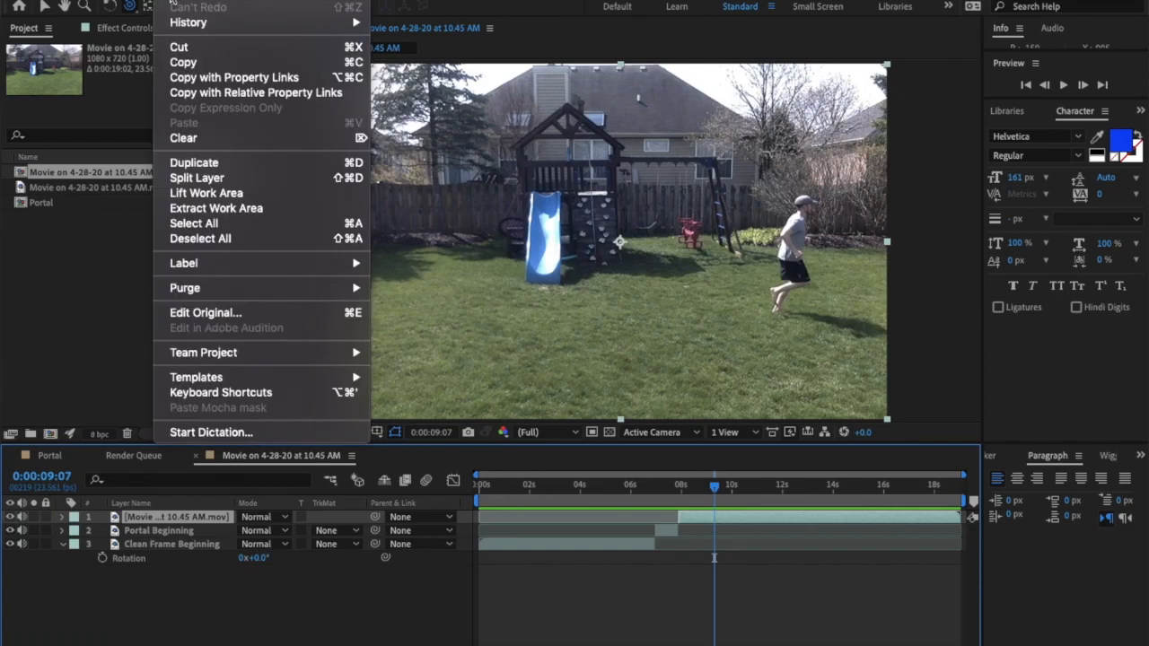
click(193, 179)
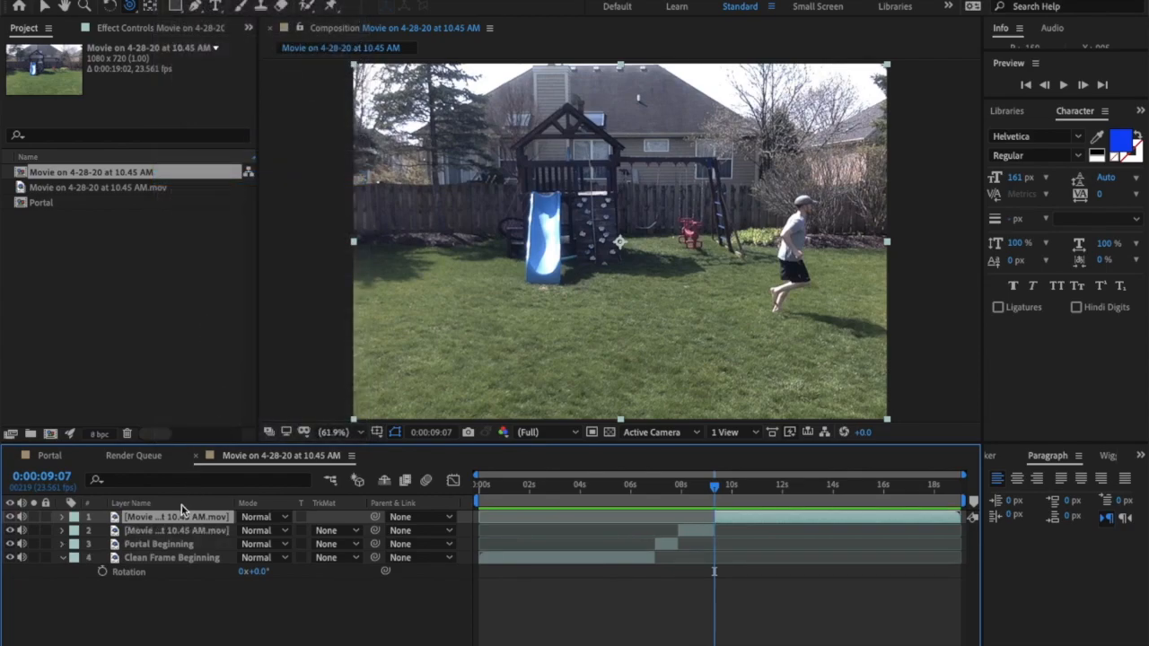
click(174, 531)
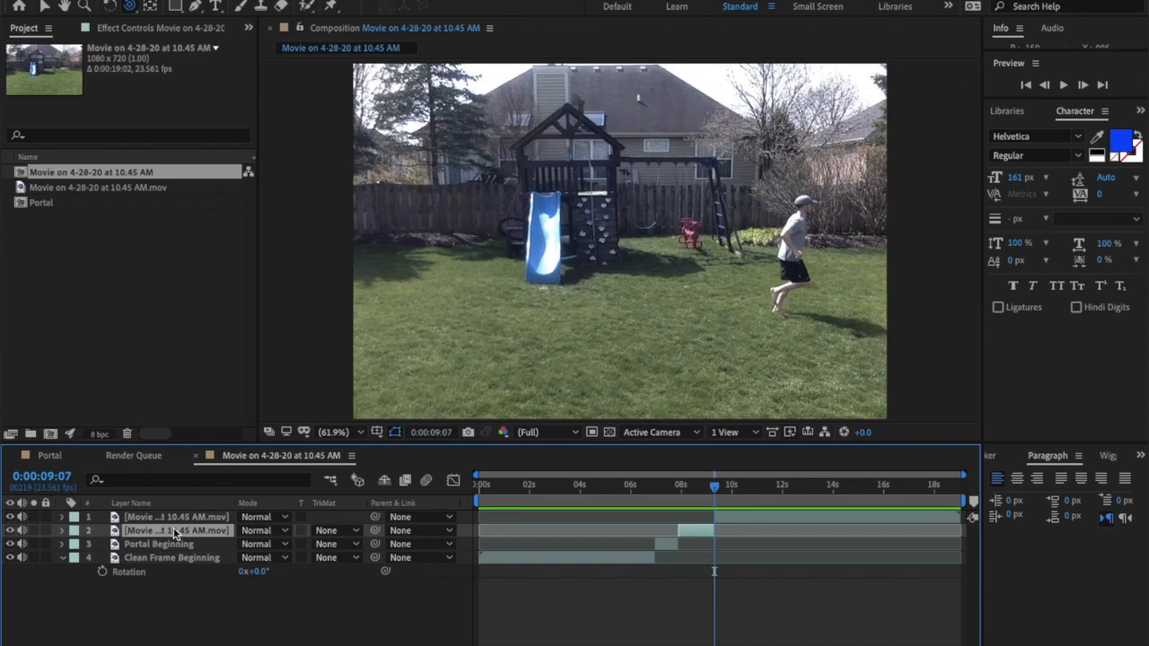
key(Delete)
Rename the last remaining footage layer as Portal Ending
click(181, 518)
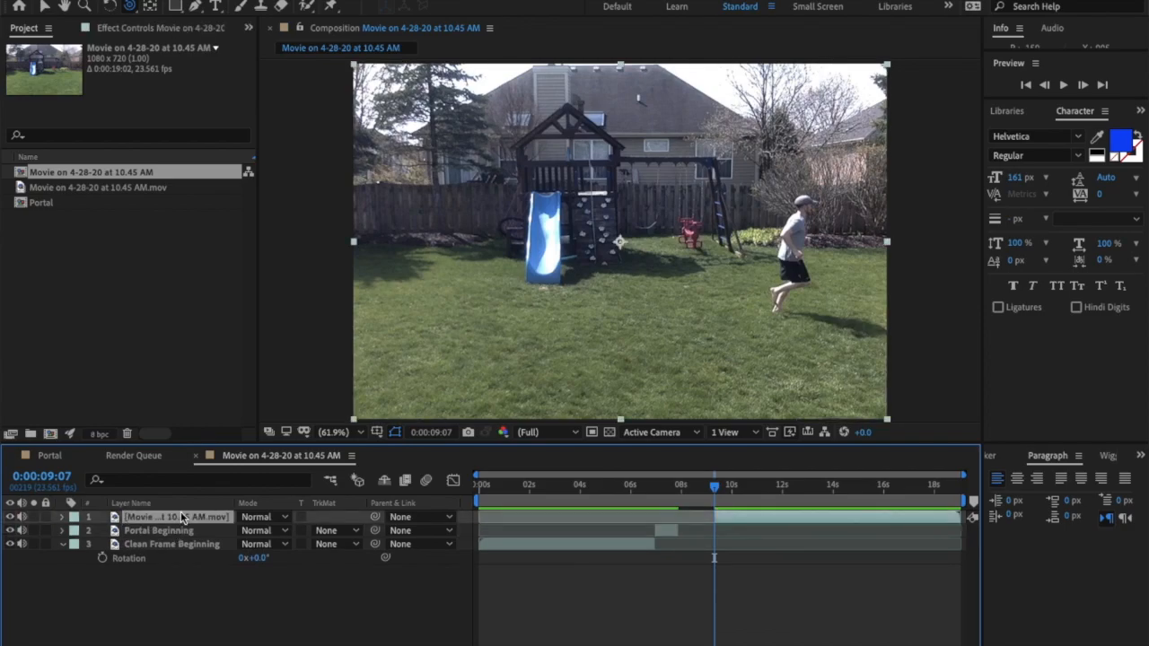
key(Return)
text(Po)
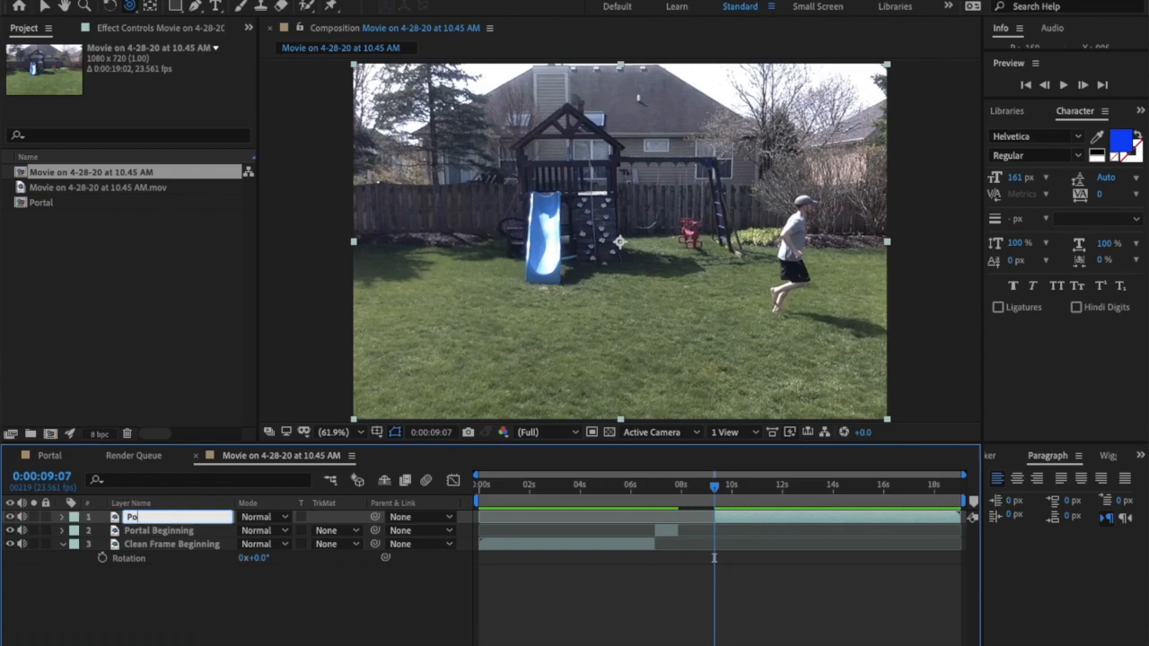
text(rtal Ending)
key(Return)
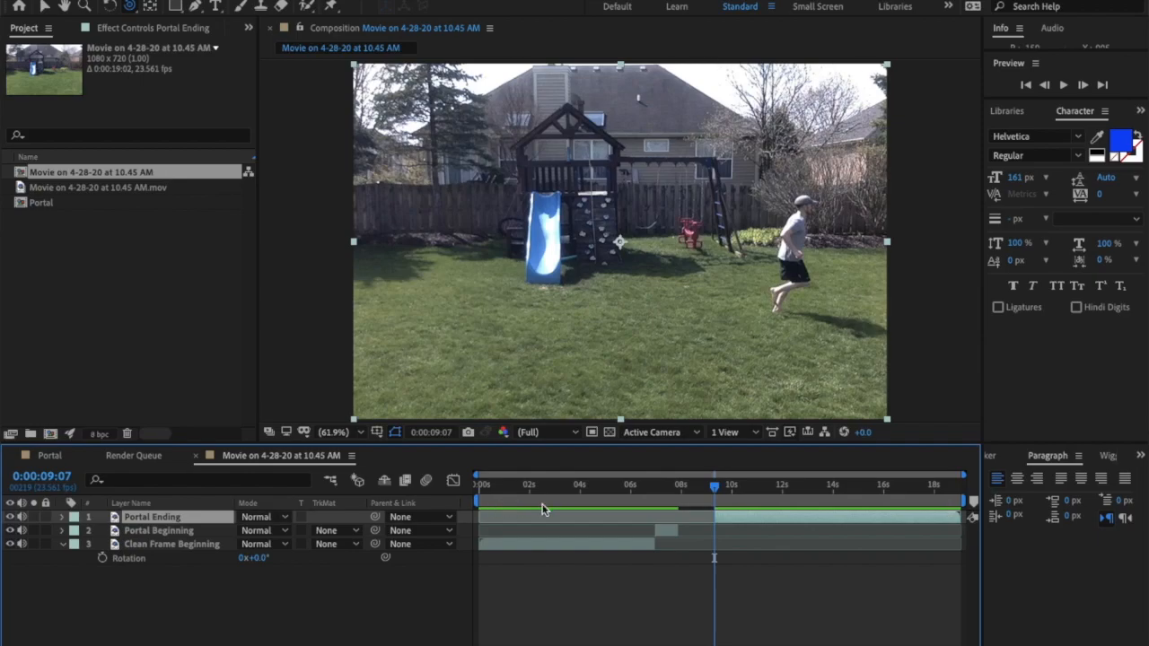
Split the Portal Ending layer at 0:00:10:00, where the yard is empty, and rename the second piece as Clean Frame Ending
drag(717, 486, 733, 489)
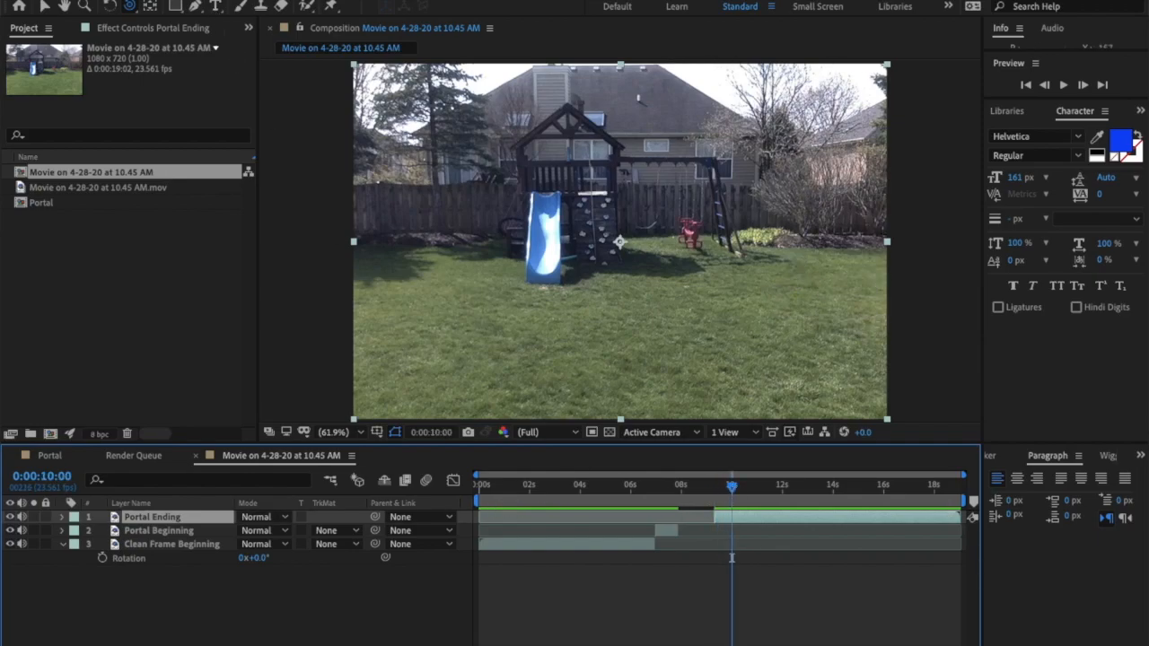
click(168, 1)
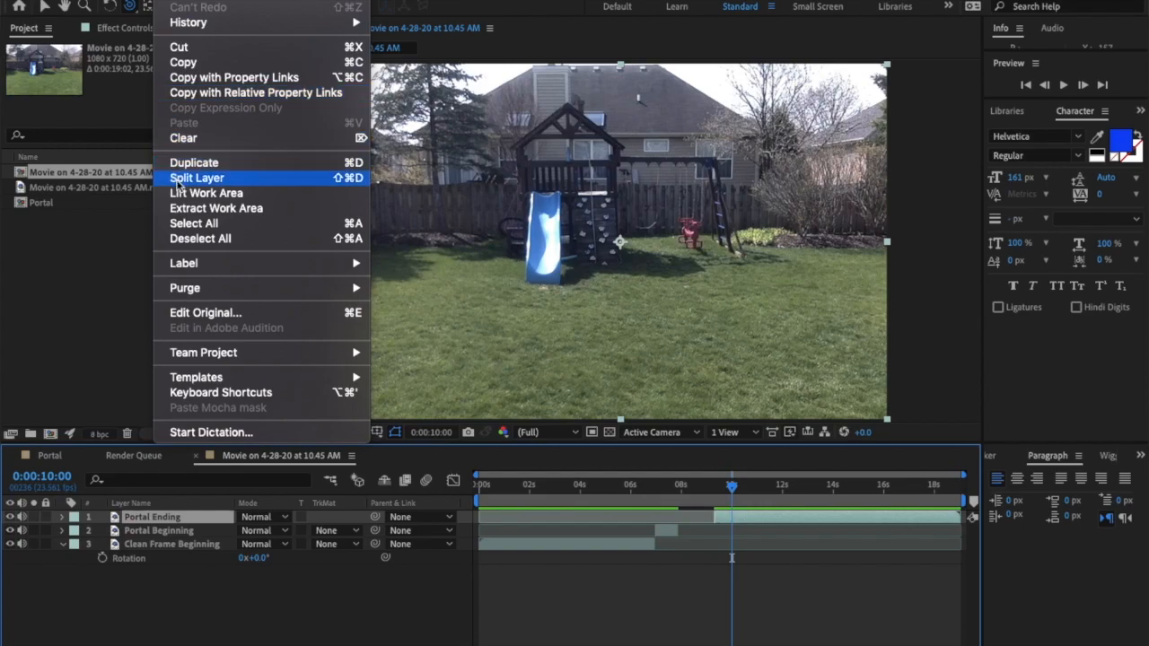
click(178, 178)
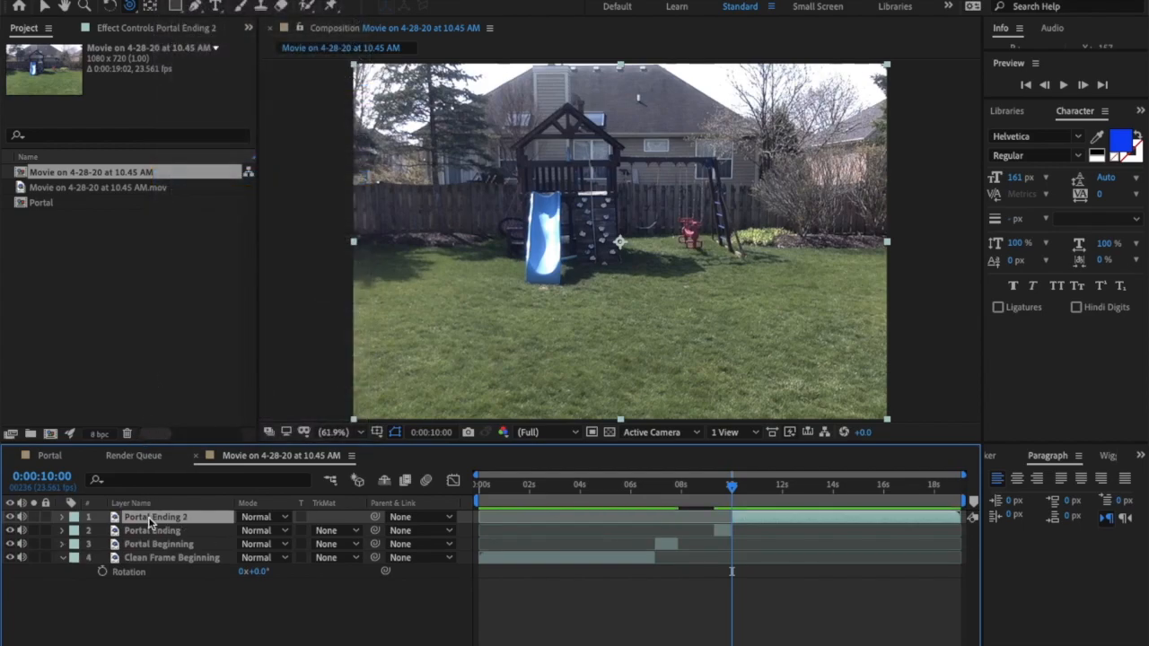
key(Return)
text(Clean)
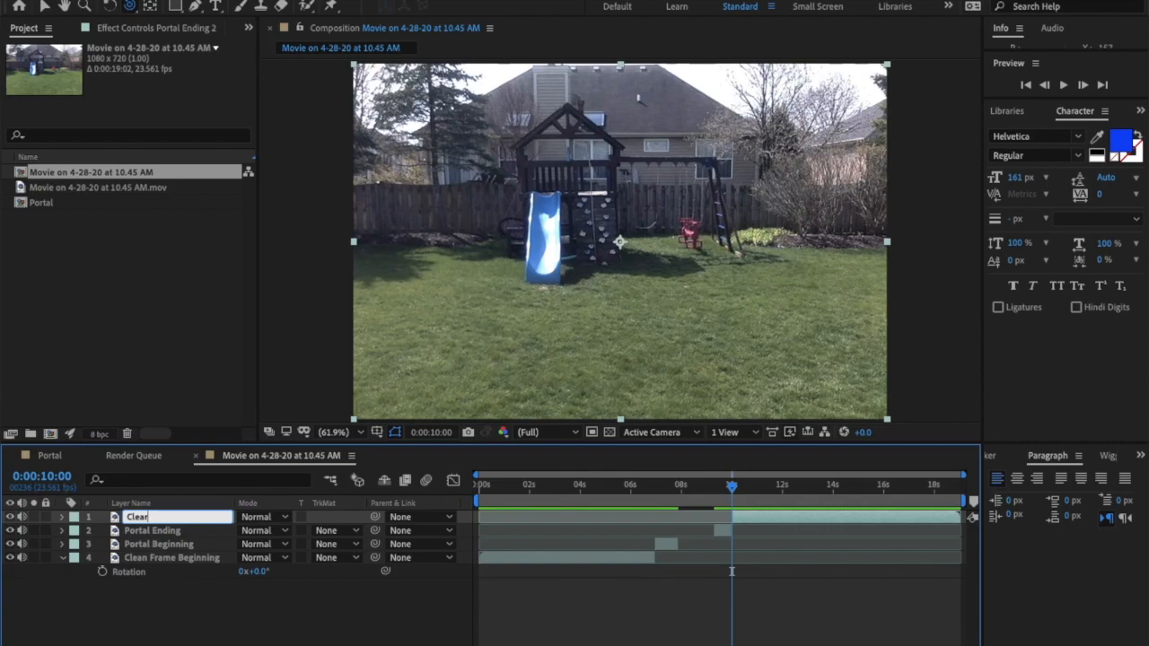
text( Frame Ending)
key(Return)
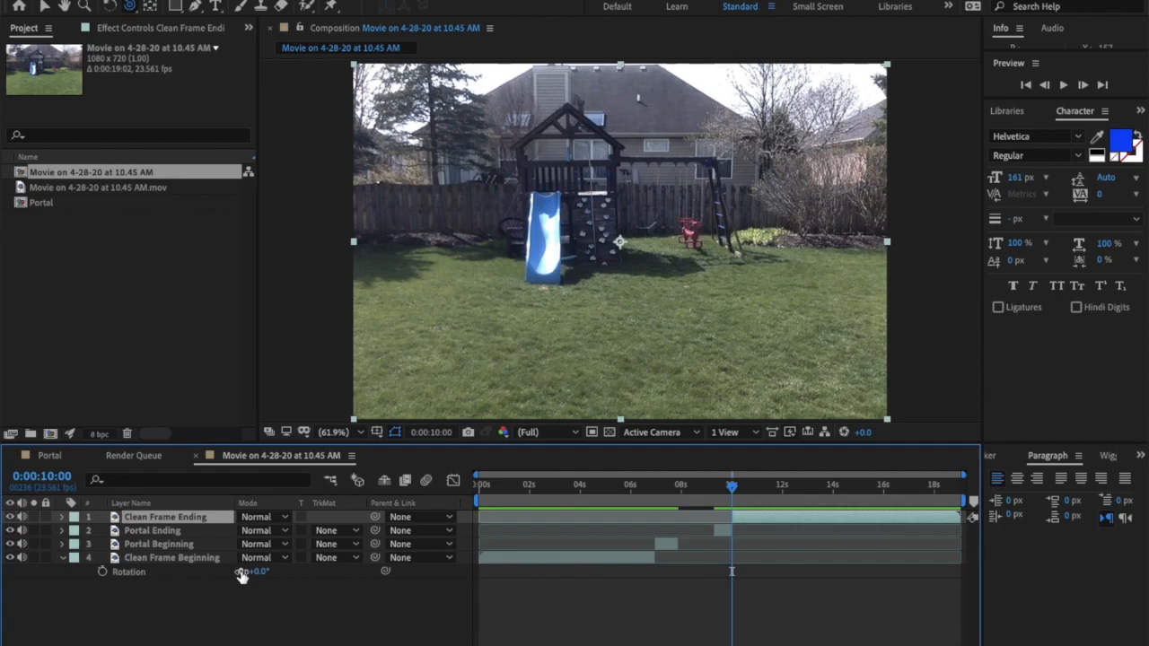
Play back the composition from the beginning to check the cuts between the four footage segments
drag(732, 487, 476, 477)
key(space)
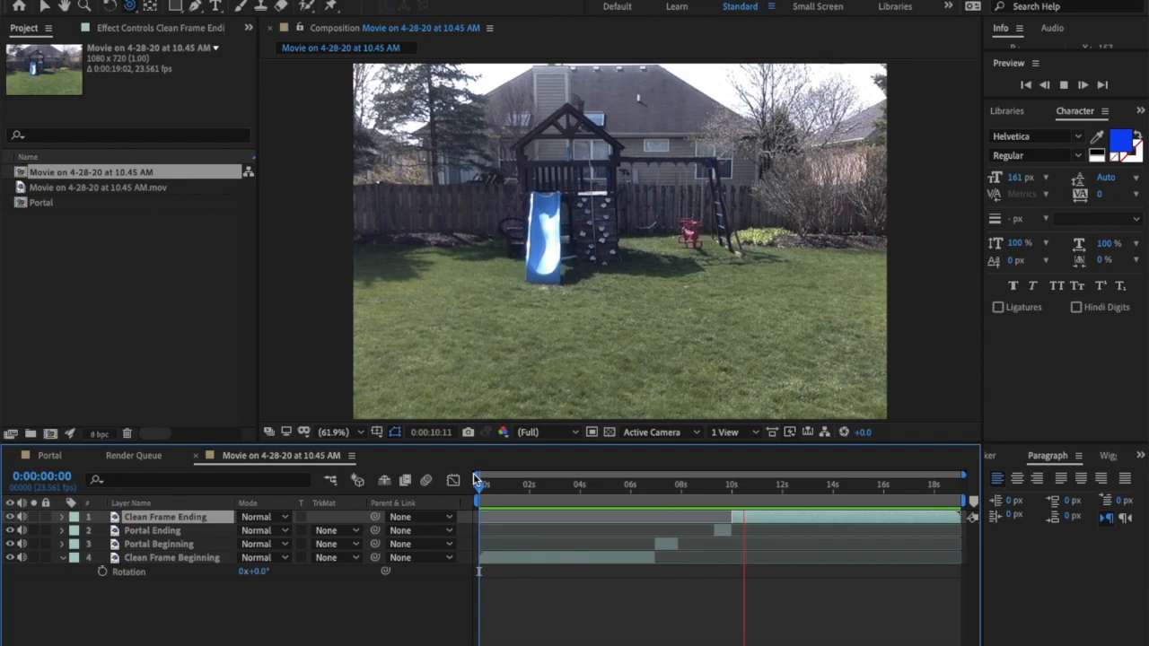
key(space)
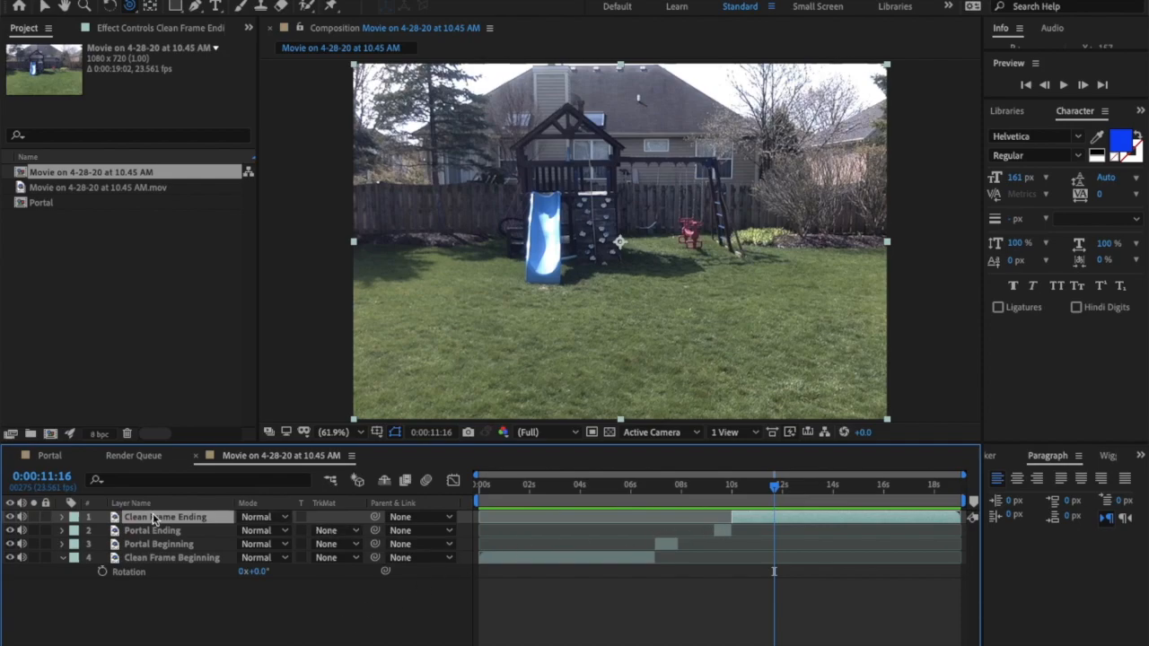
Move the Clean Frame Ending layer below Portal Beginning and slide it earlier to fill the gap between the two portal segments
drag(154, 519, 153, 554)
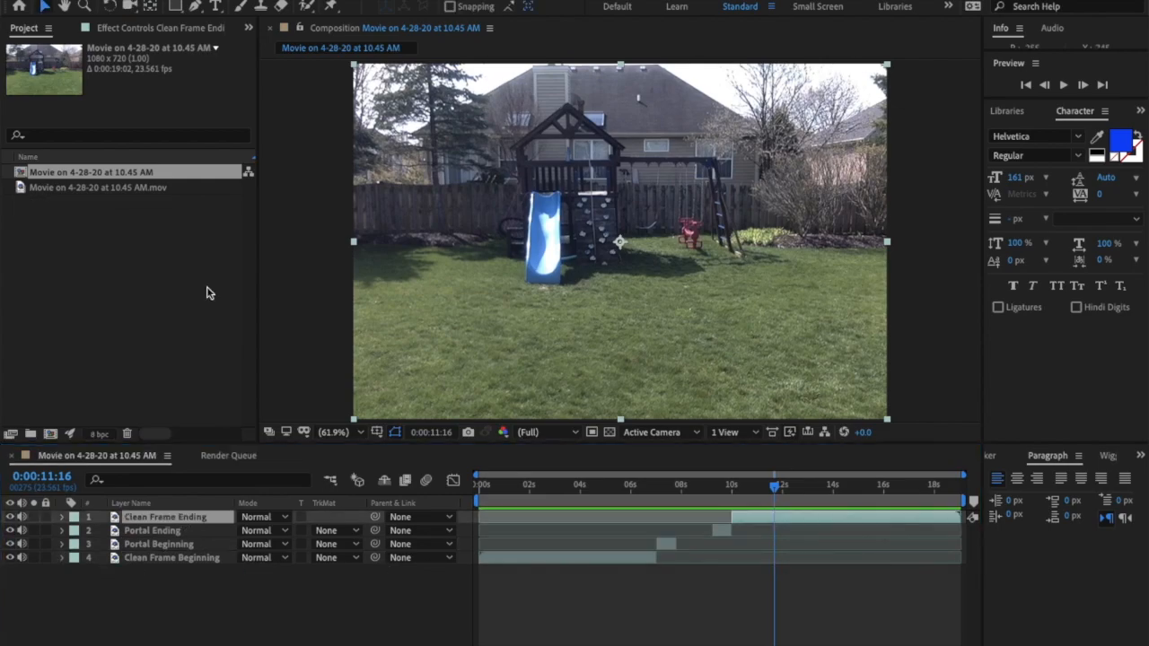
click(191, 519)
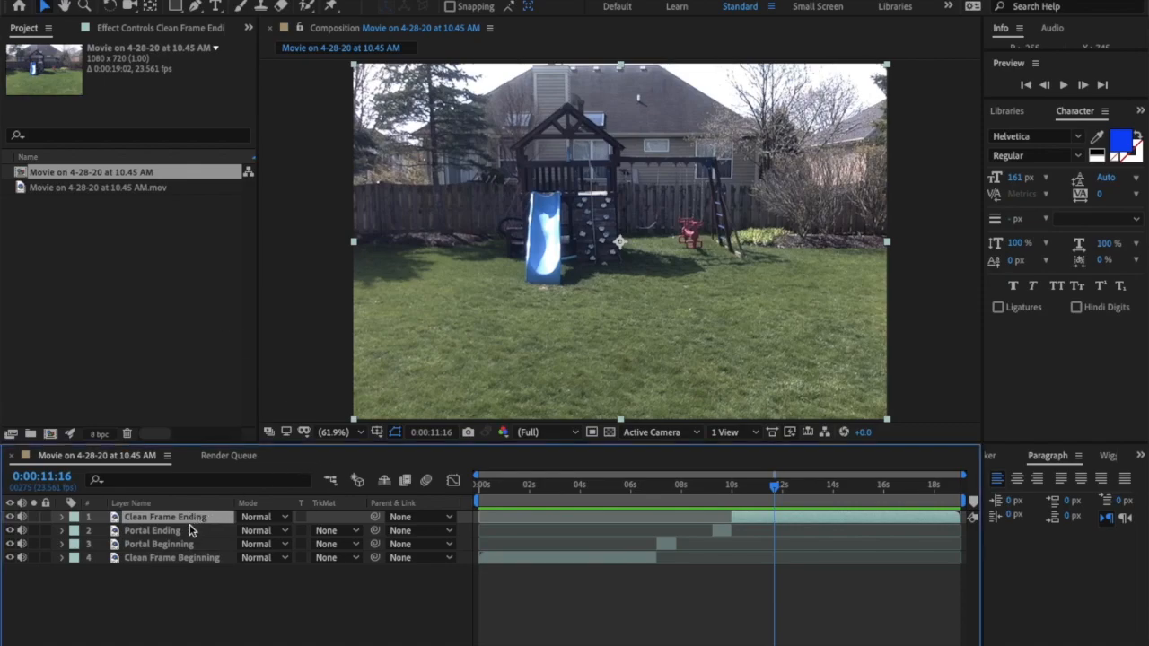
drag(190, 520, 195, 551)
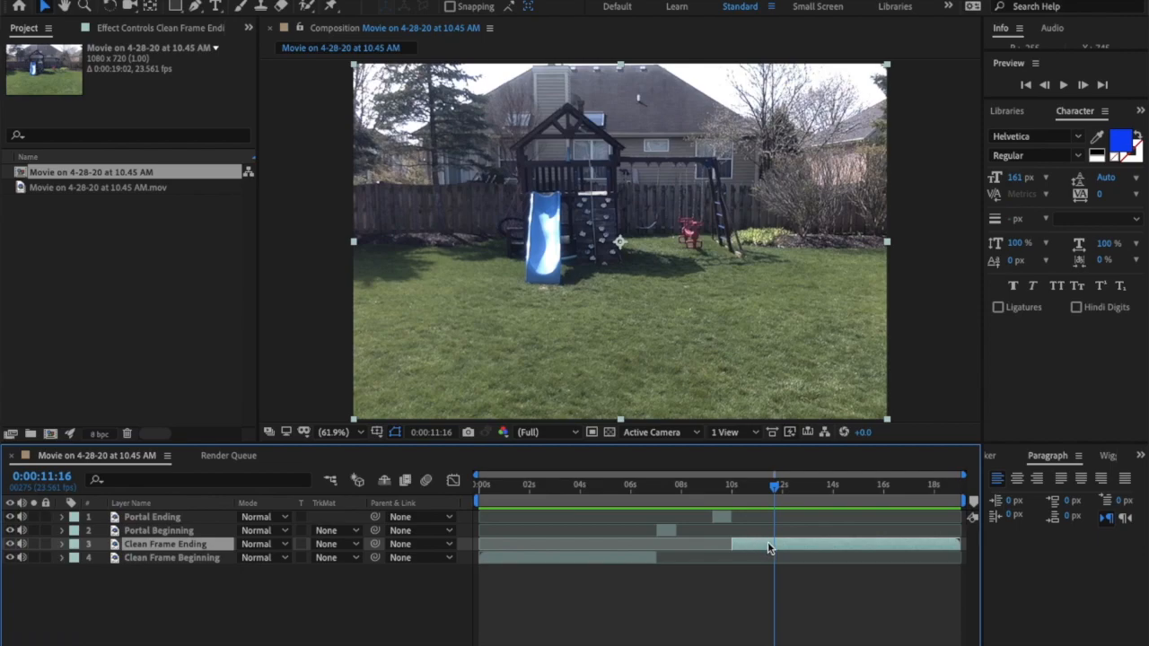
drag(768, 542, 704, 543)
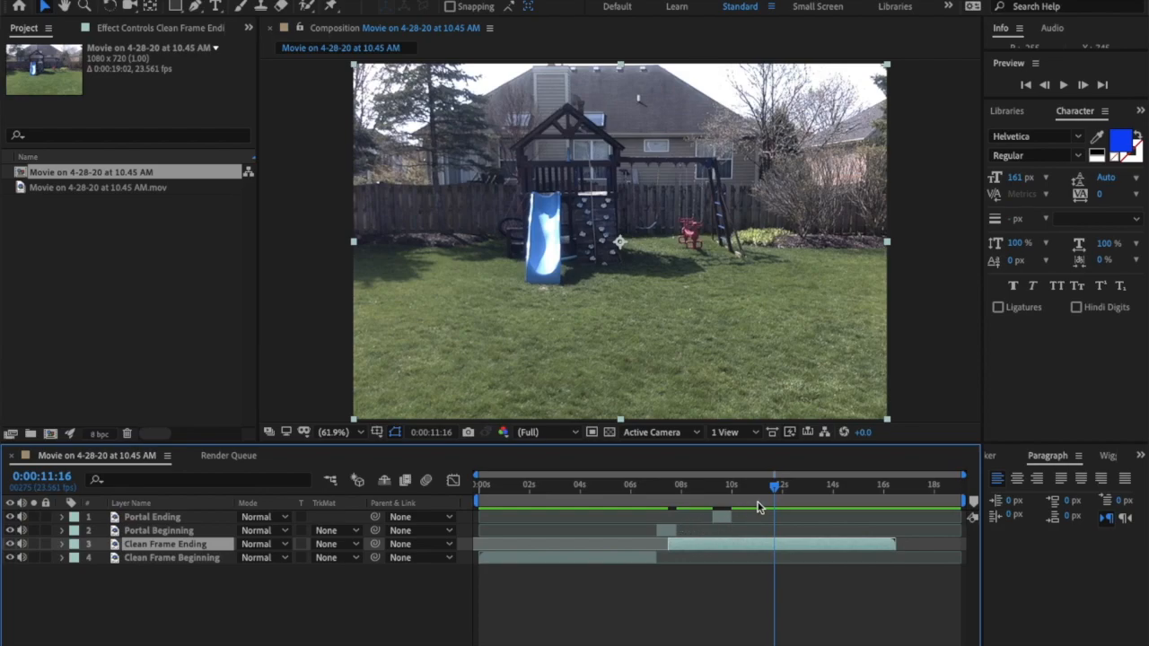
Preview the footage from 0:00:05:18 across both portal segments and inspect the frames around the end of Portal Ending
drag(776, 490, 627, 490)
key(space)
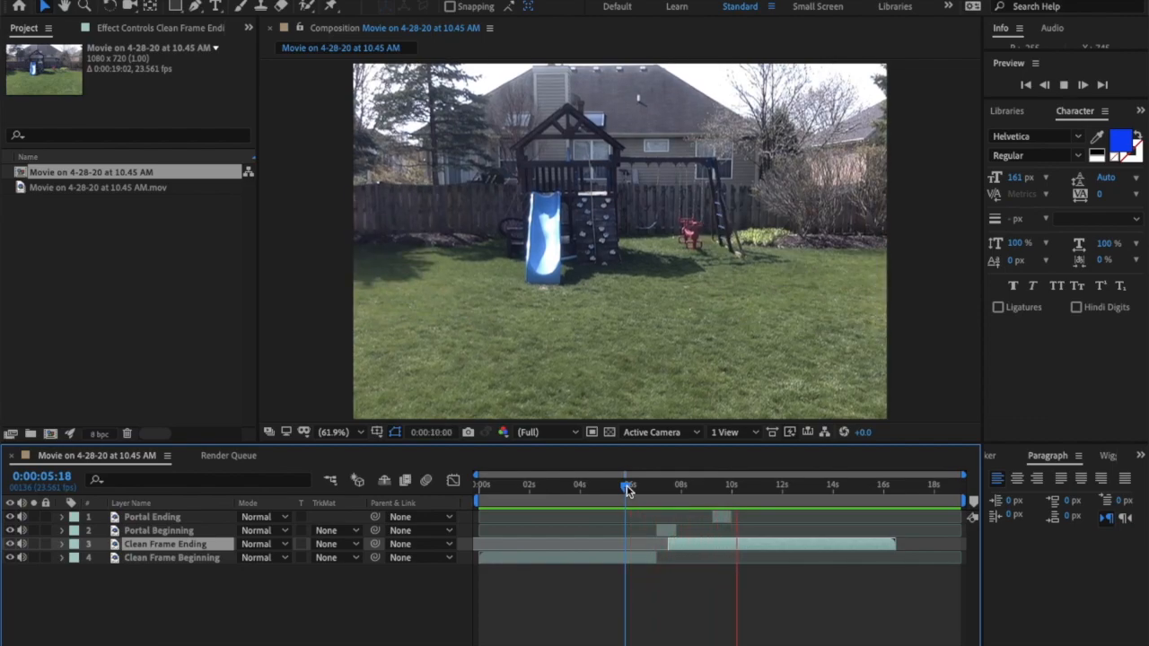
key(space)
mouse_move(759, 489)
mouse_down()
mouse_move(715, 493)
mouse_move(737, 492)
mouse_up()
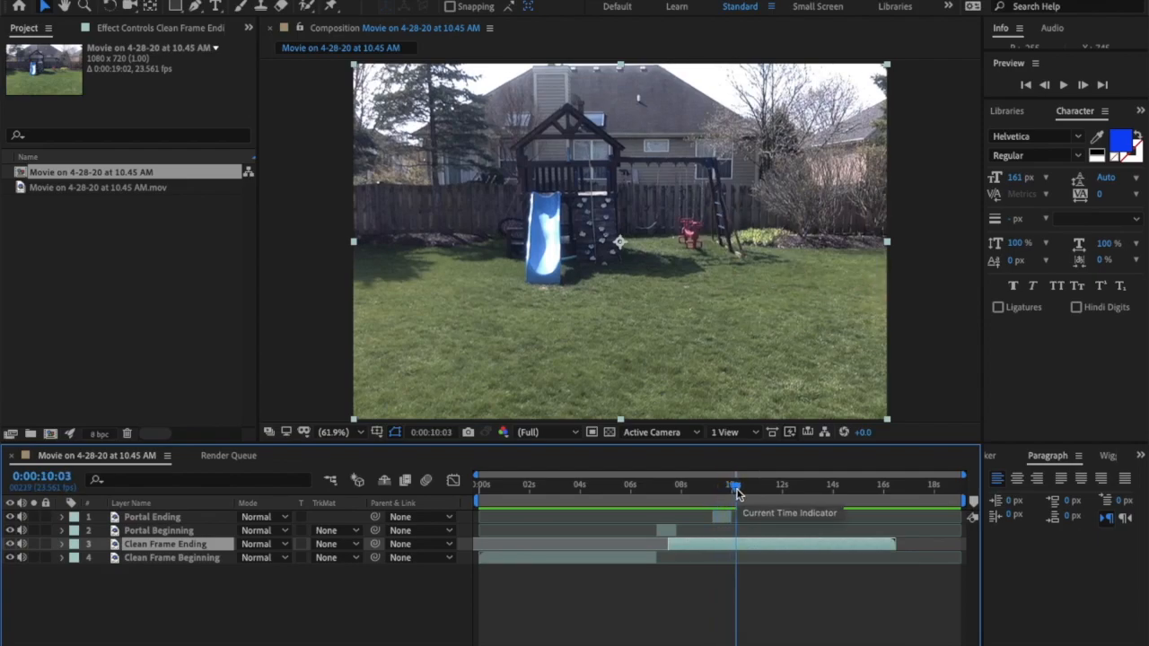
mouse_move(737, 492)
mouse_down()
mouse_move(670, 492)
mouse_move(731, 491)
mouse_up()
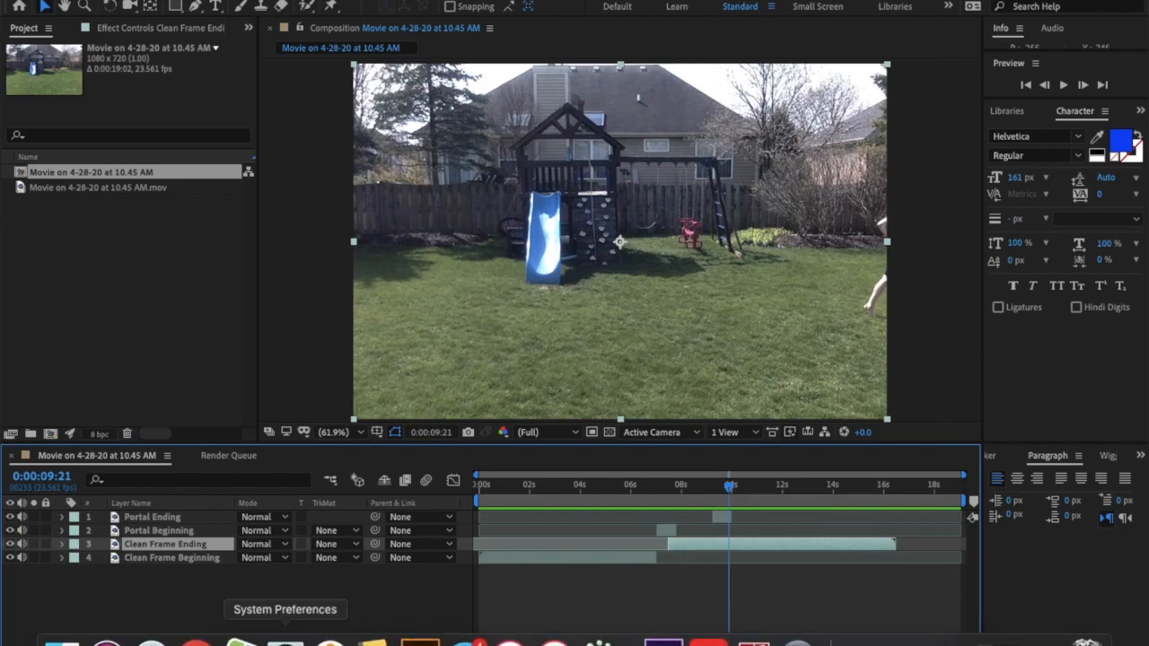
Import footagecrate-magichit-1 (1).mov from the Footage Crate folder and add it to the composition as the top layer
click(61, 639)
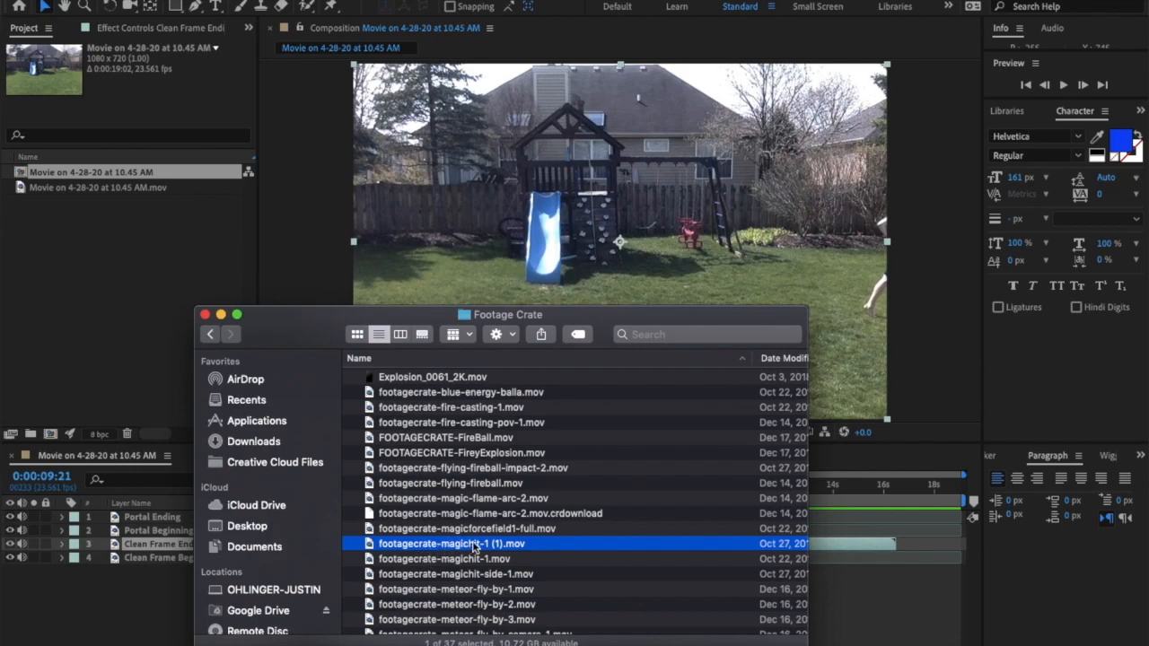
drag(430, 550, 114, 274)
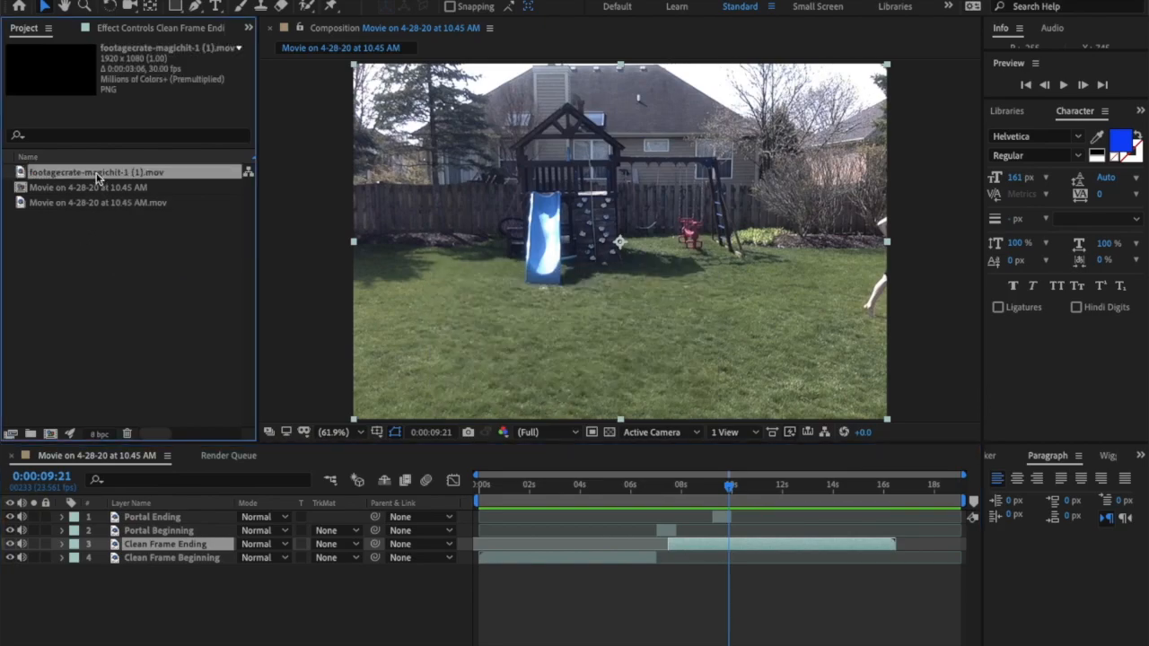
drag(97, 177, 150, 519)
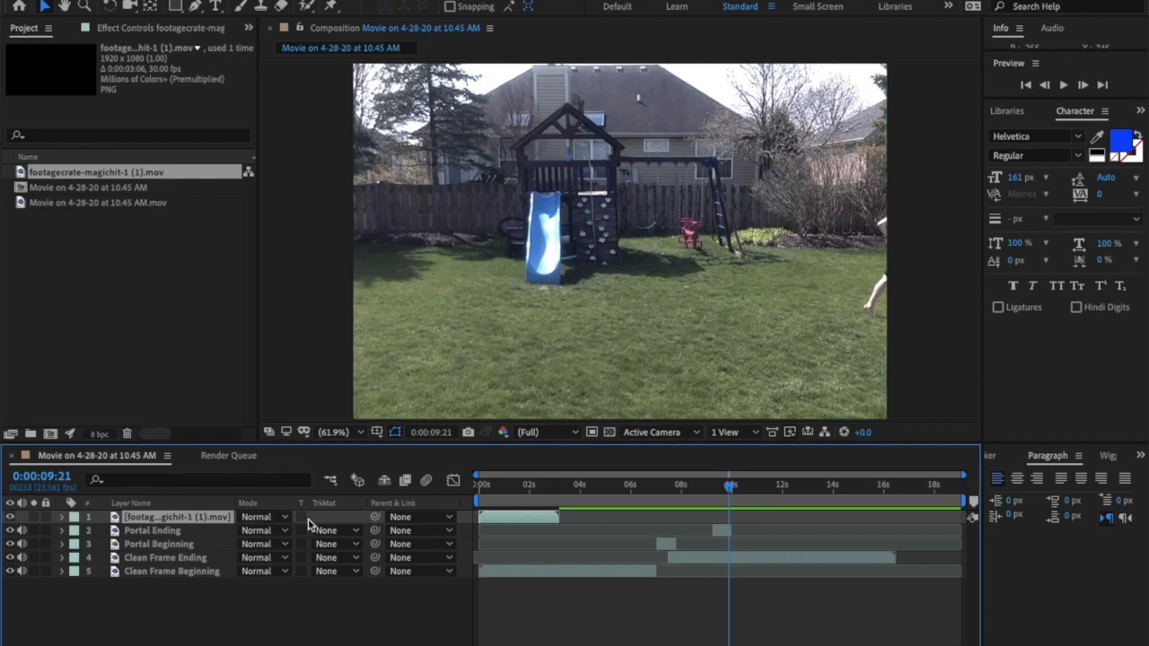
Slide the magic hit layer along the timeline so it starts just before 0:00:07:17, near the end of Portal Beginning
drag(514, 518, 669, 506)
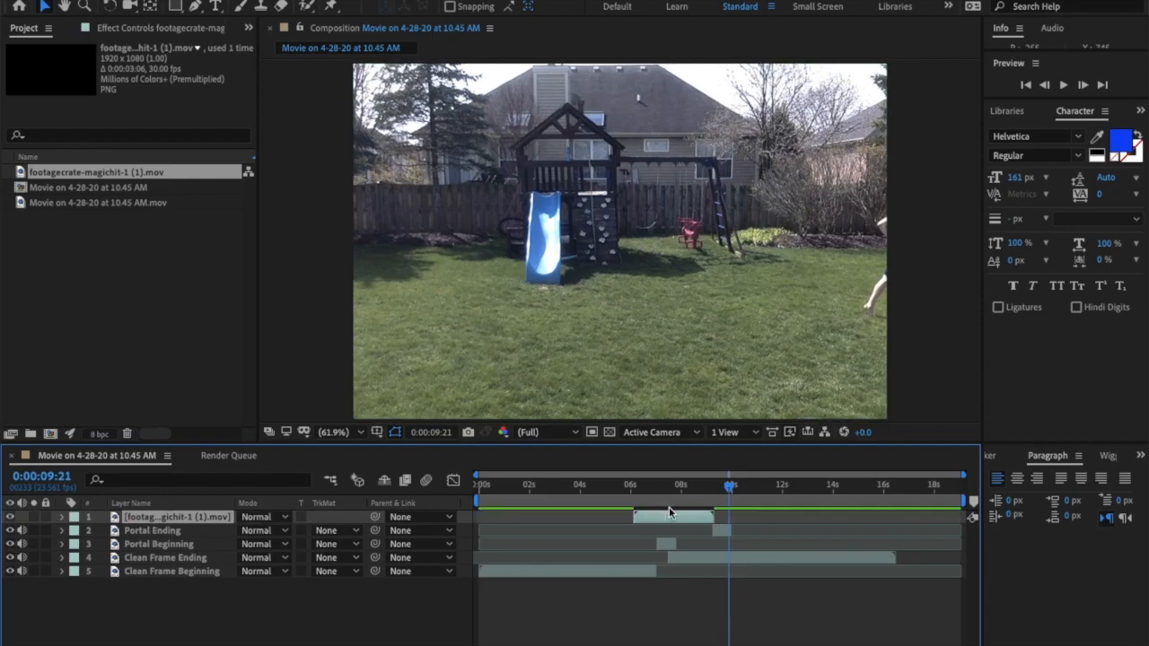
drag(731, 485, 594, 490)
key(space)
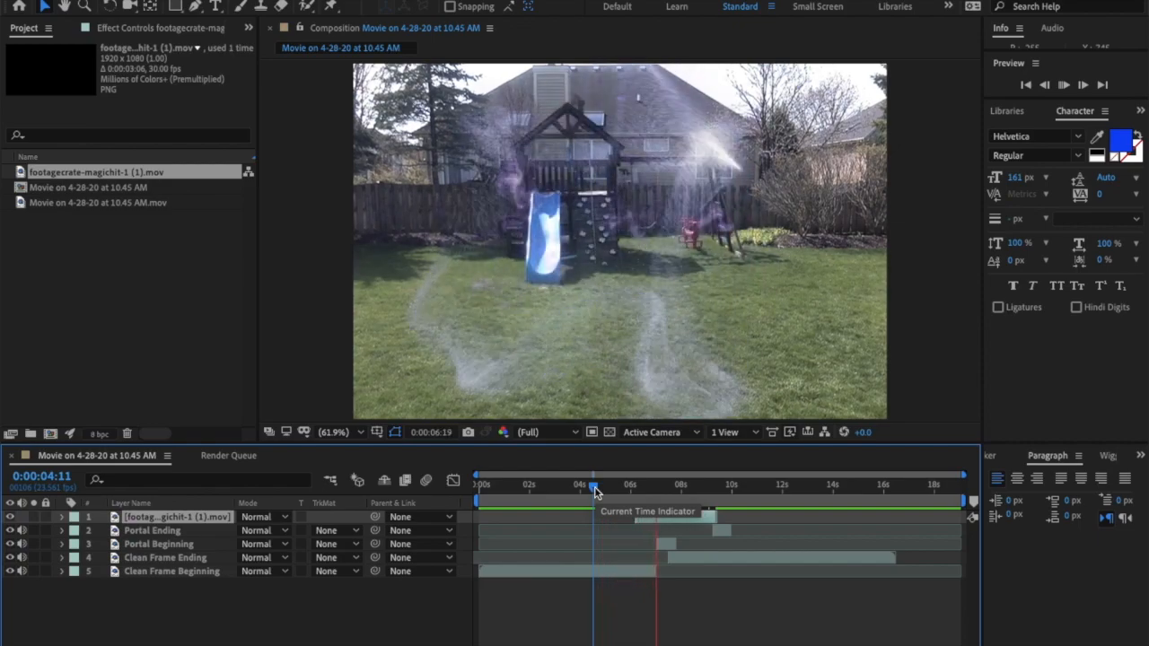
key(space)
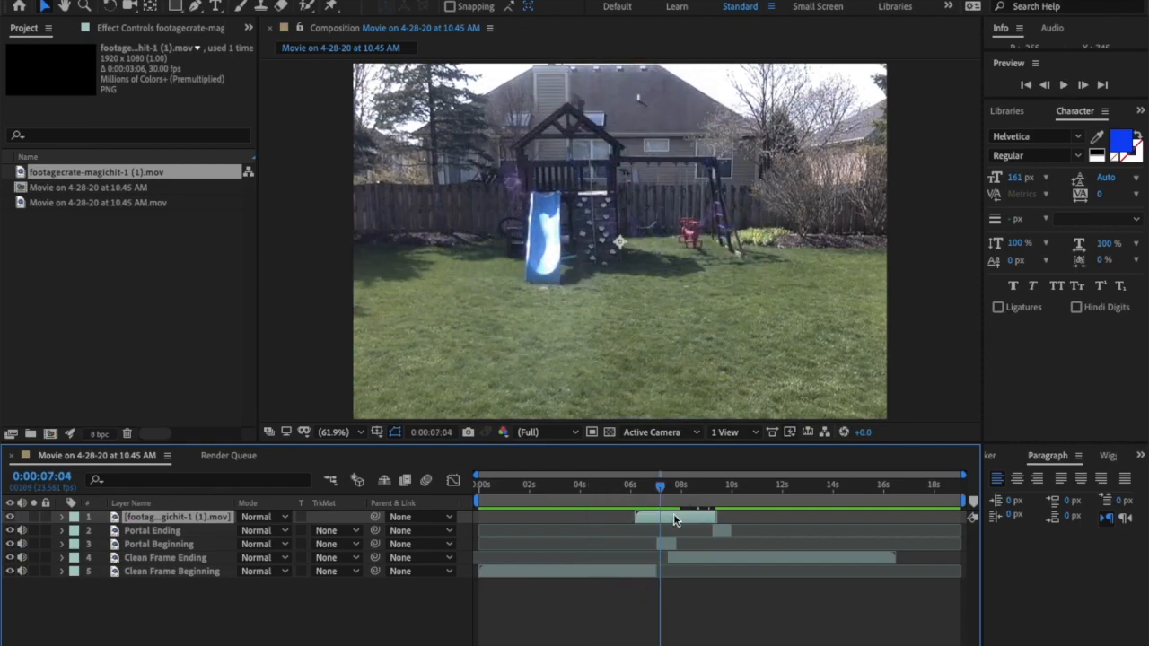
mouse_move(673, 513)
mouse_down()
mouse_move(695, 514)
mouse_move(664, 487)
mouse_move(677, 492)
mouse_up()
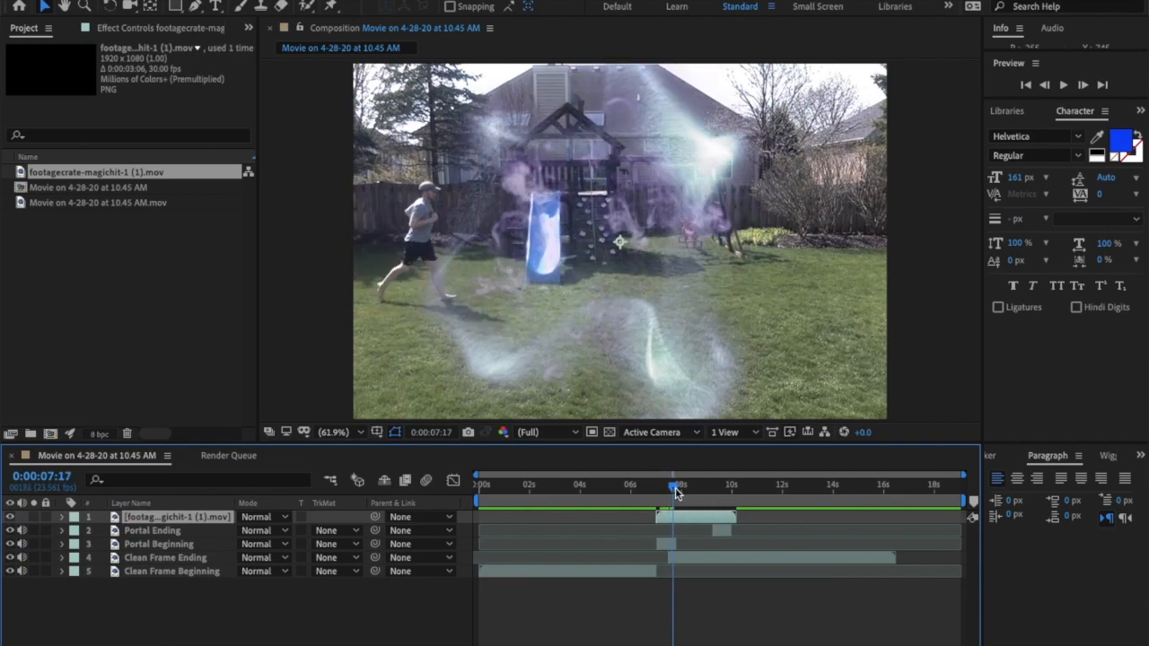
drag(692, 522, 707, 519)
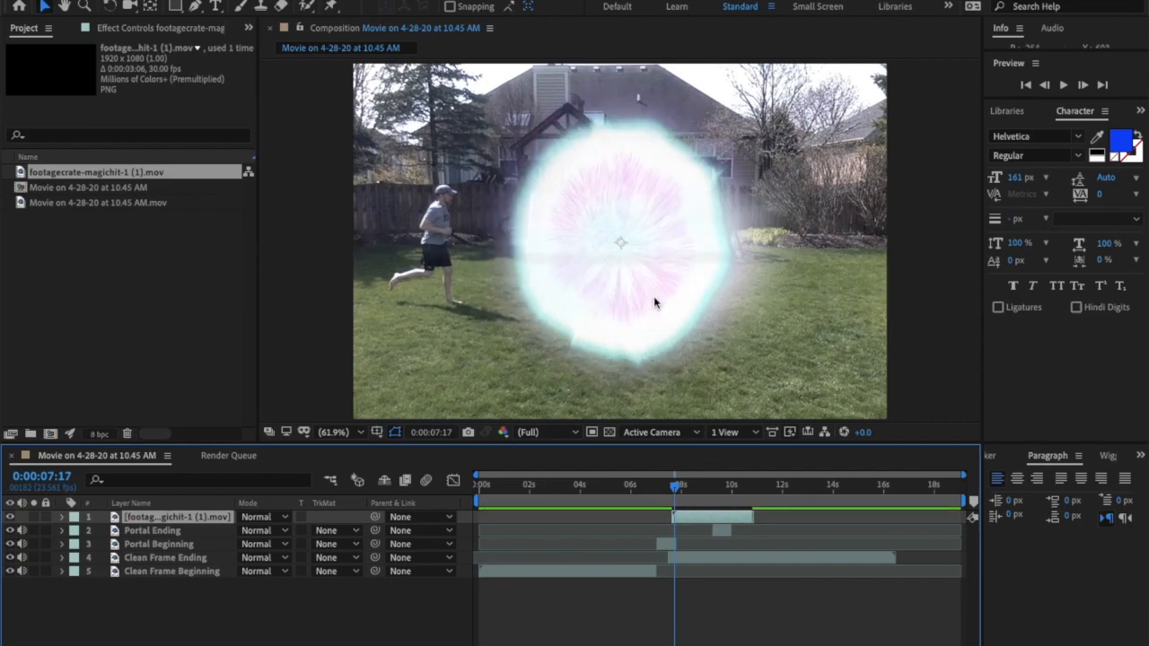
Move the magic hit burst over the runner beside the slide and scale it down to roughly the runner's height
drag(620, 246, 508, 240)
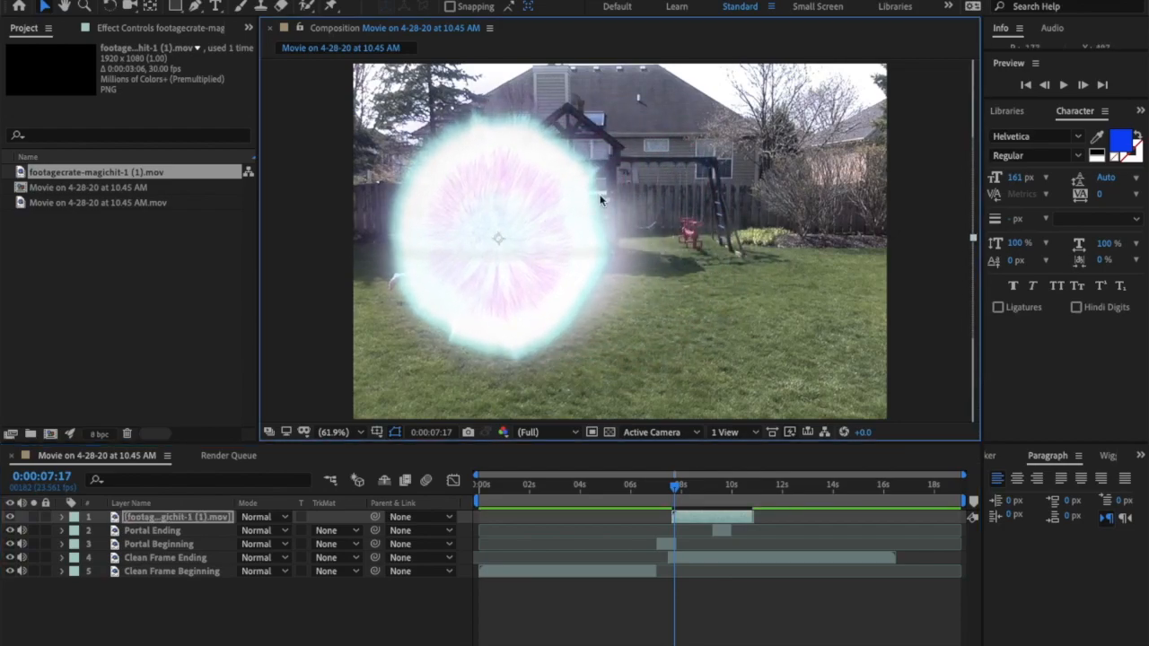
key(ctrl+t)
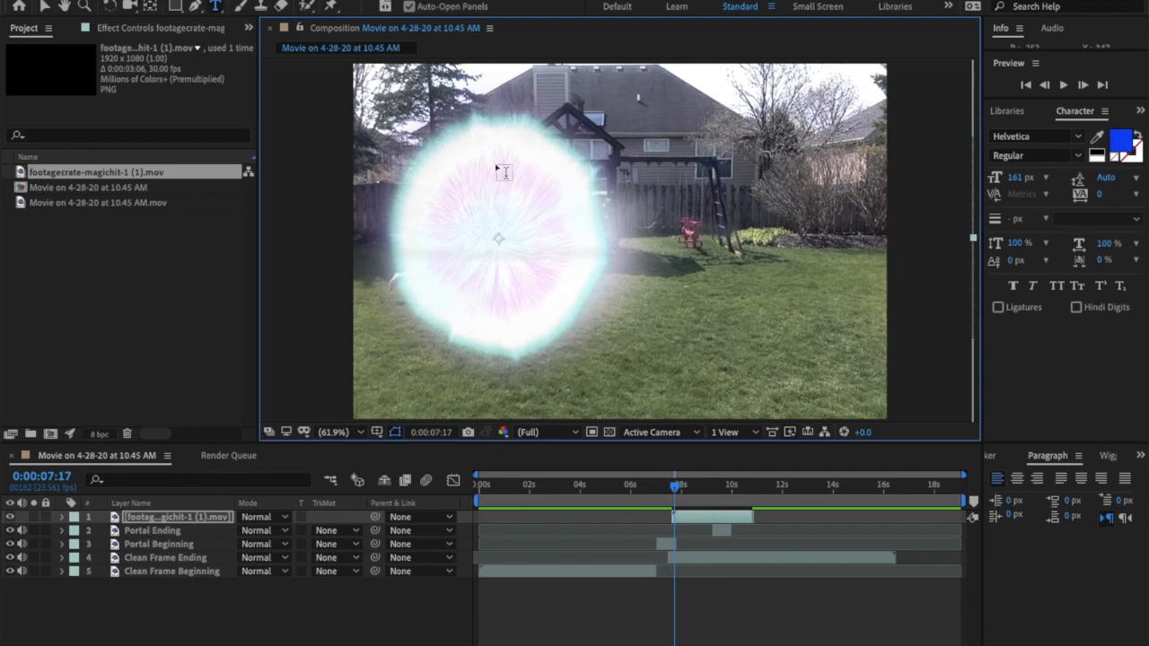
click(45, 7)
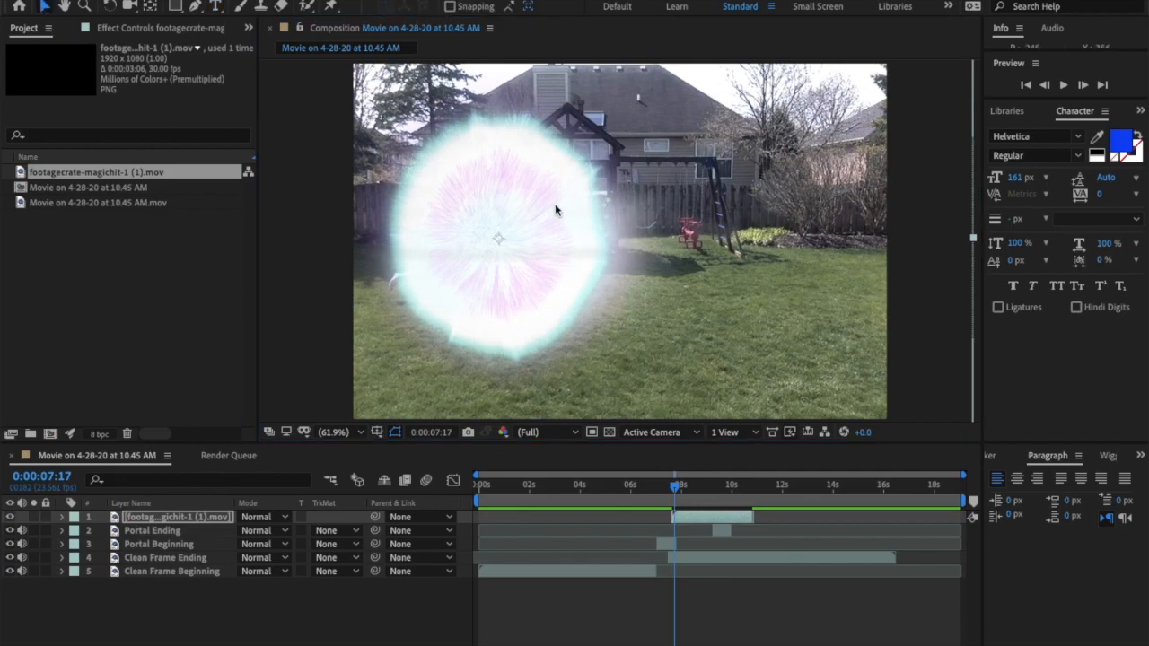
scroll(618, 179, down, 5)
scroll(613, 208, up, 4)
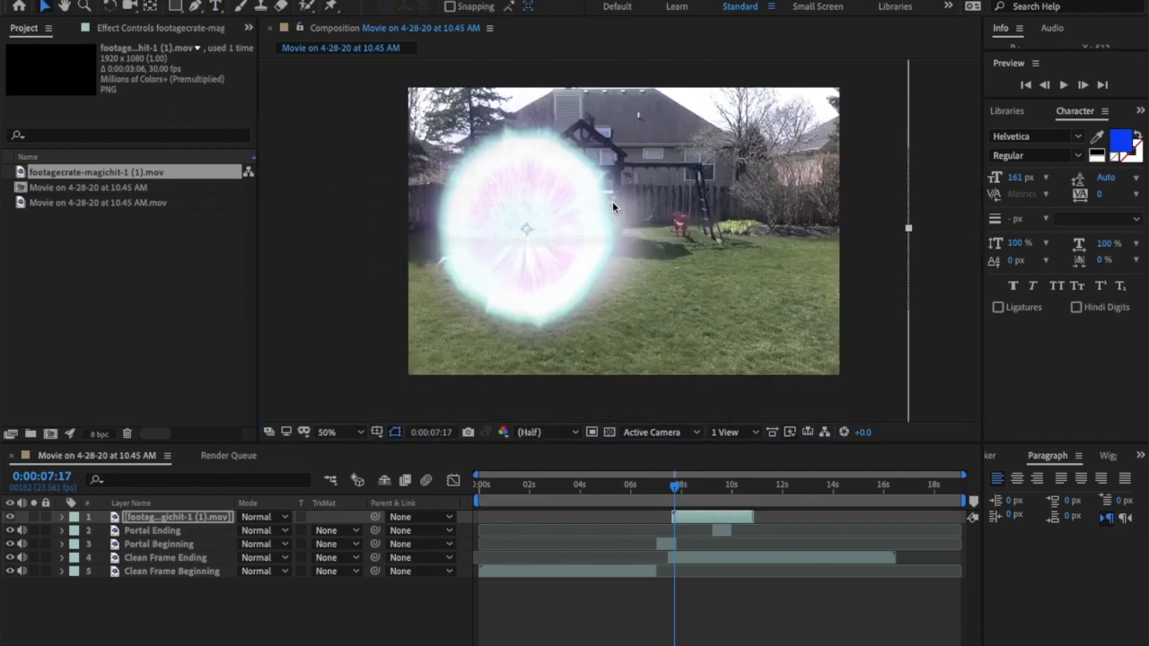
scroll(613, 201, down, 2)
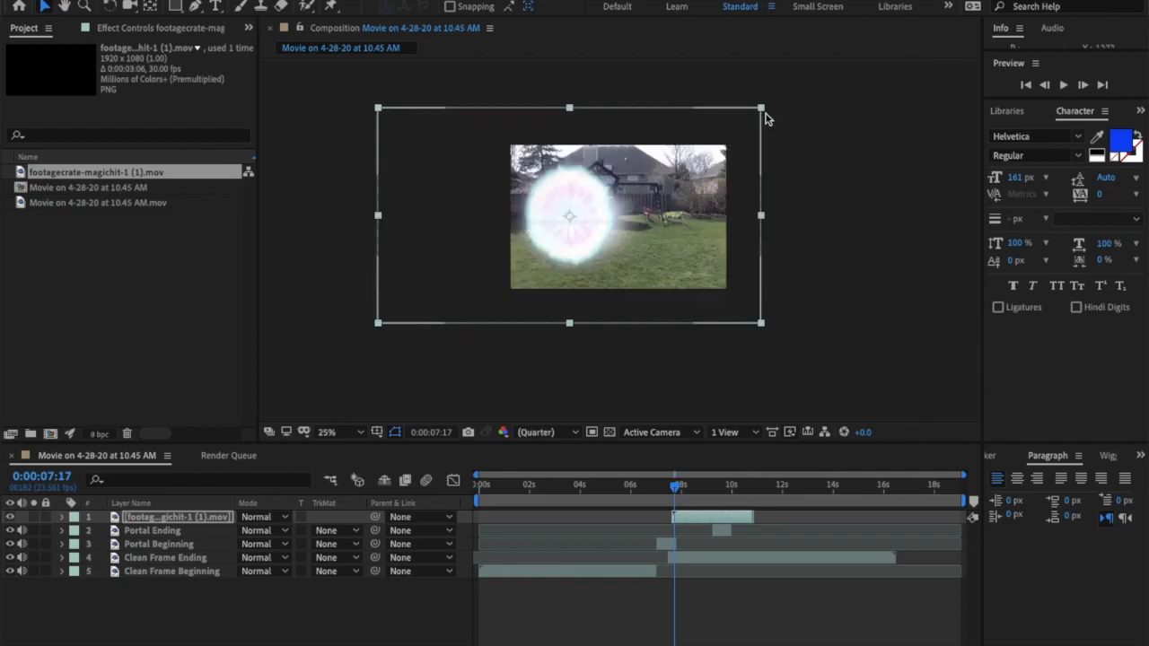
drag(761, 109, 691, 156)
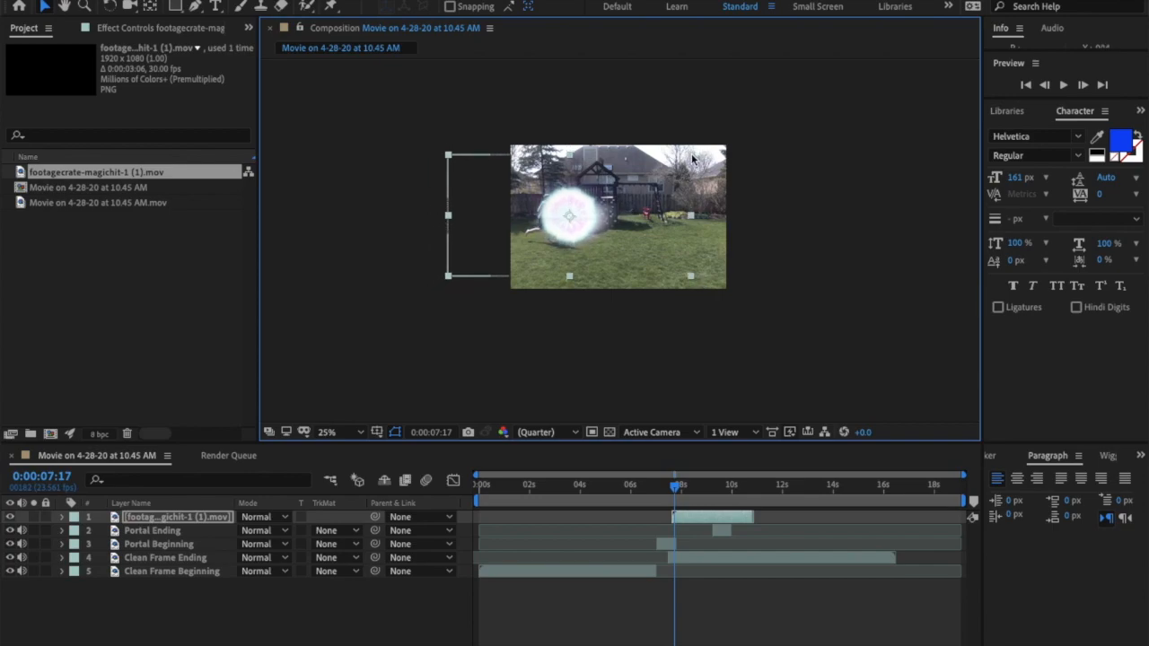
Nudge the scaled burst slightly left and down over the runner, and fit the composition back in the viewer
key(shift+Left)
key(shift+Left)
key(shift+Down)
key(shift+Down)
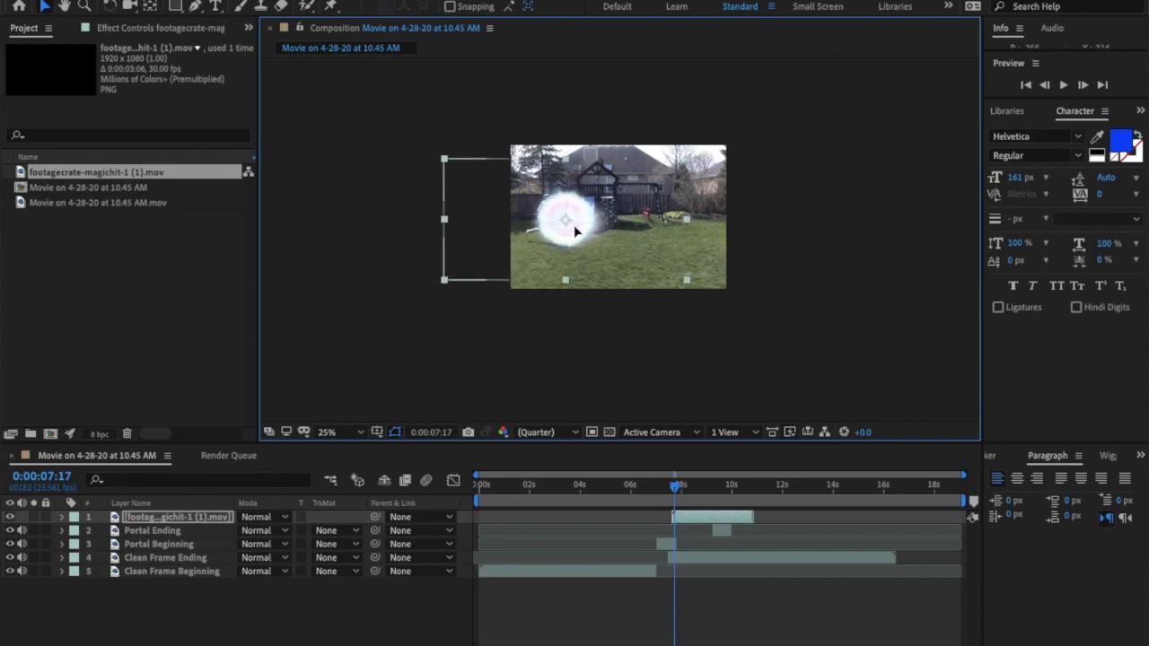
click(360, 433)
click(354, 150)
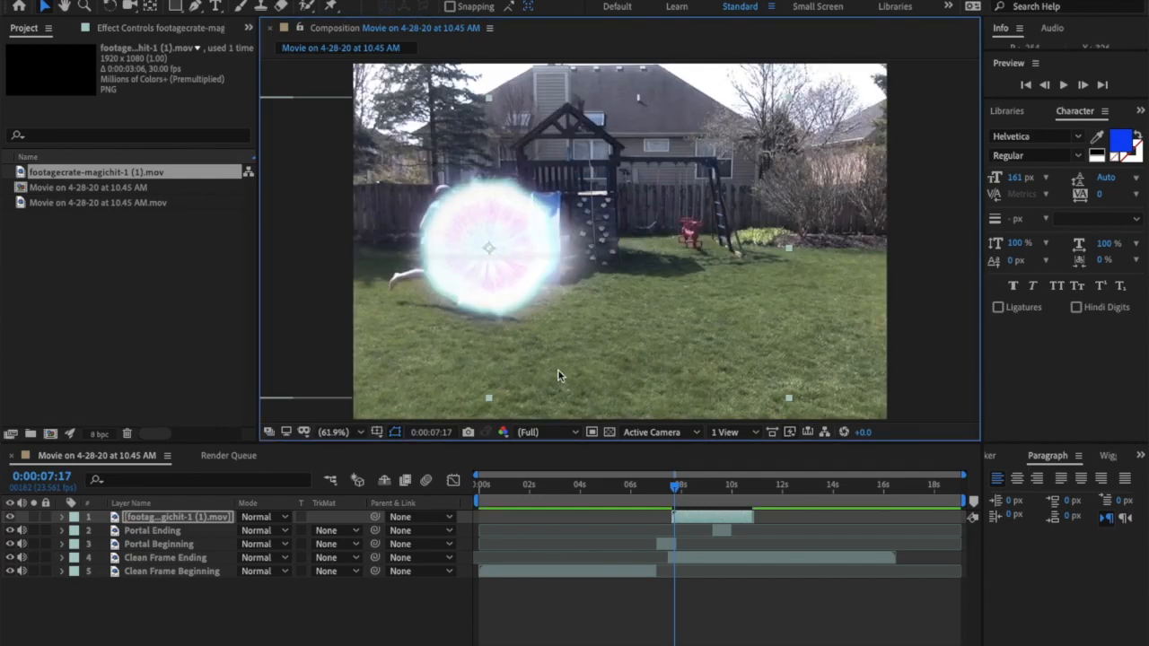
Add a second footagecrate-magichit-1 (1).mov layer on top, starting just before 0:00:09:06 where Portal Ending begins
drag(675, 491, 711, 499)
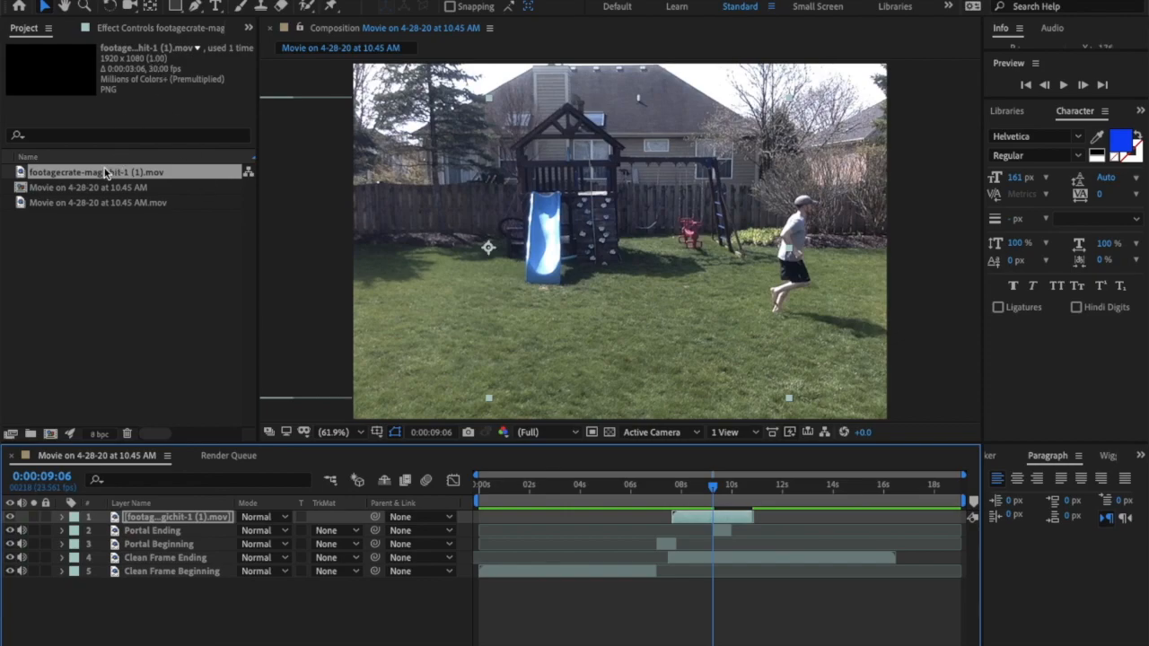
drag(106, 177, 153, 516)
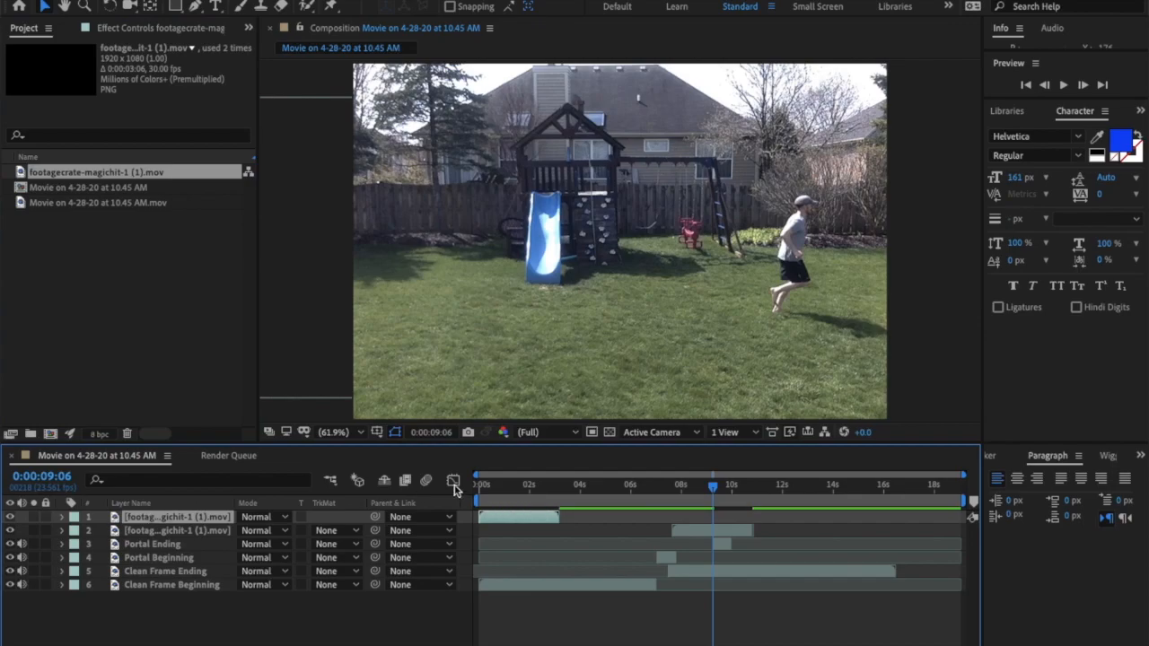
drag(521, 520, 752, 515)
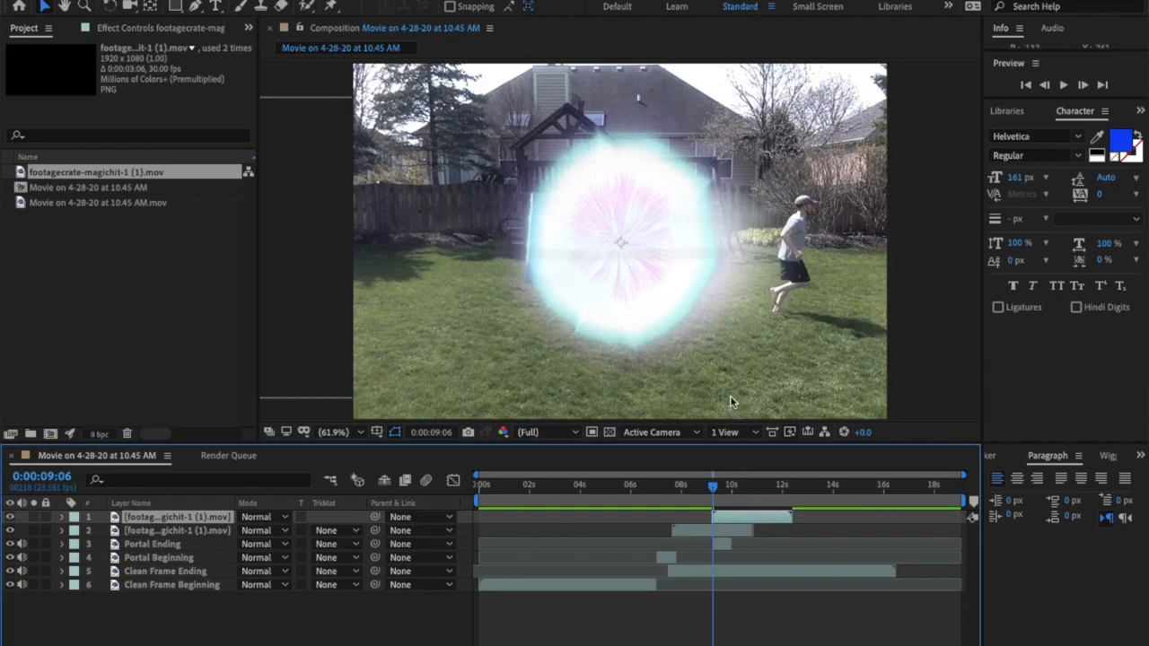
Move the second magic hit burst over the runner on the swing set's far side and scale it down to roughly the runner's height
drag(641, 272, 818, 275)
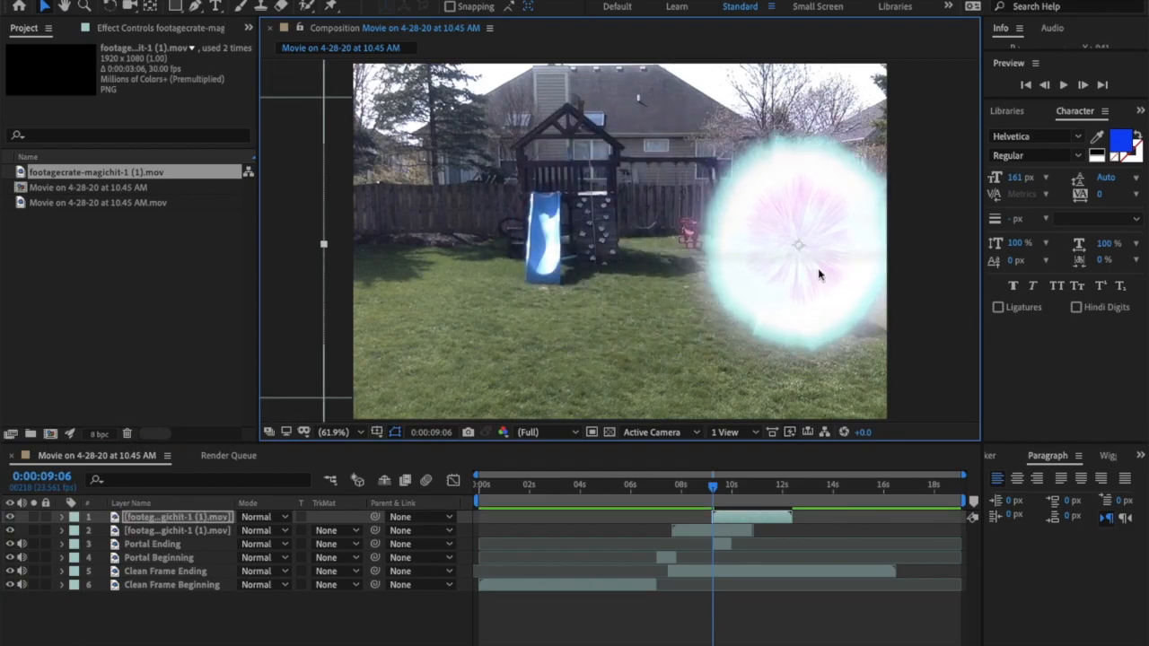
scroll(813, 259, up, 1)
scroll(813, 260, down, 6)
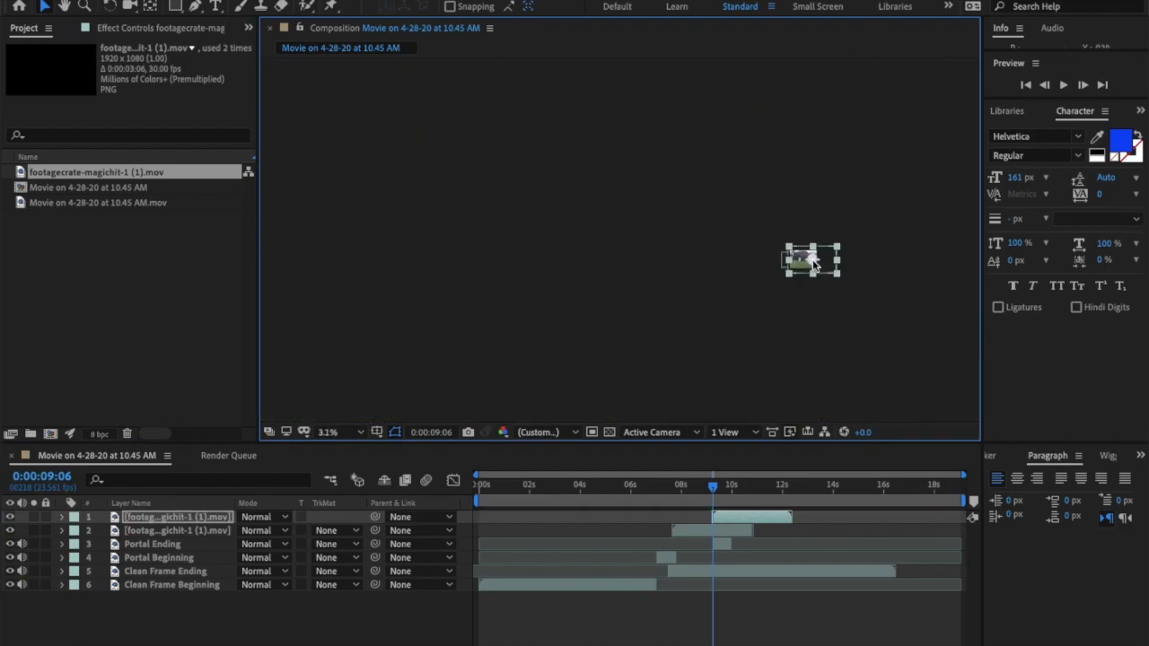
scroll(813, 261, up, 4)
scroll(813, 261, up, 2)
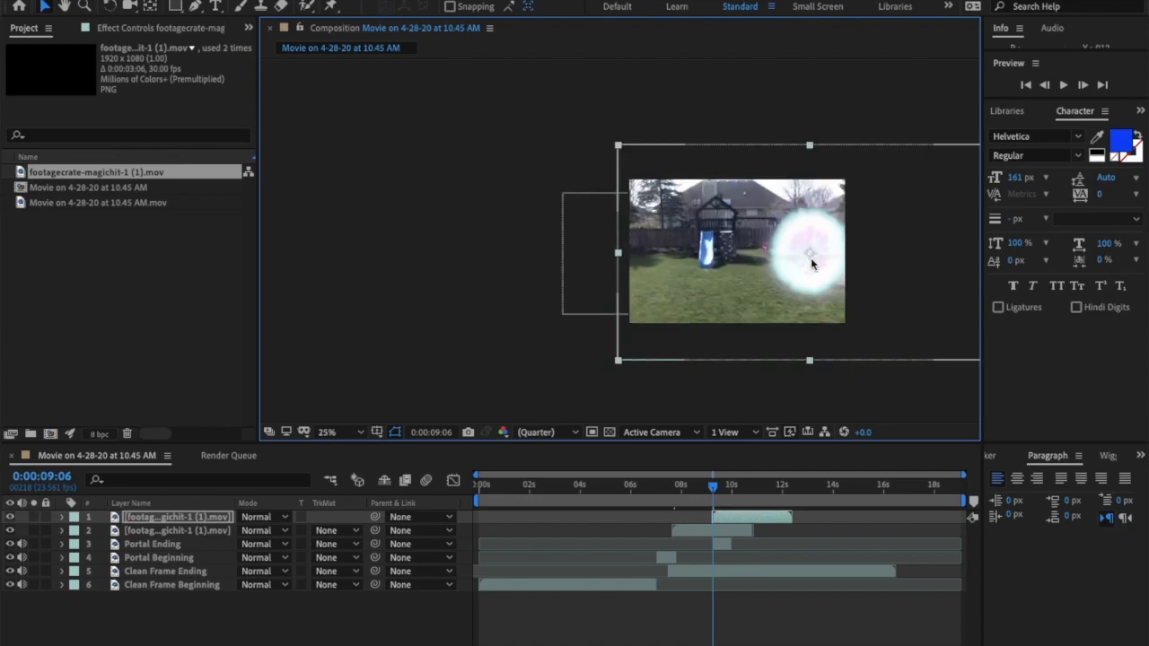
drag(619, 146, 683, 187)
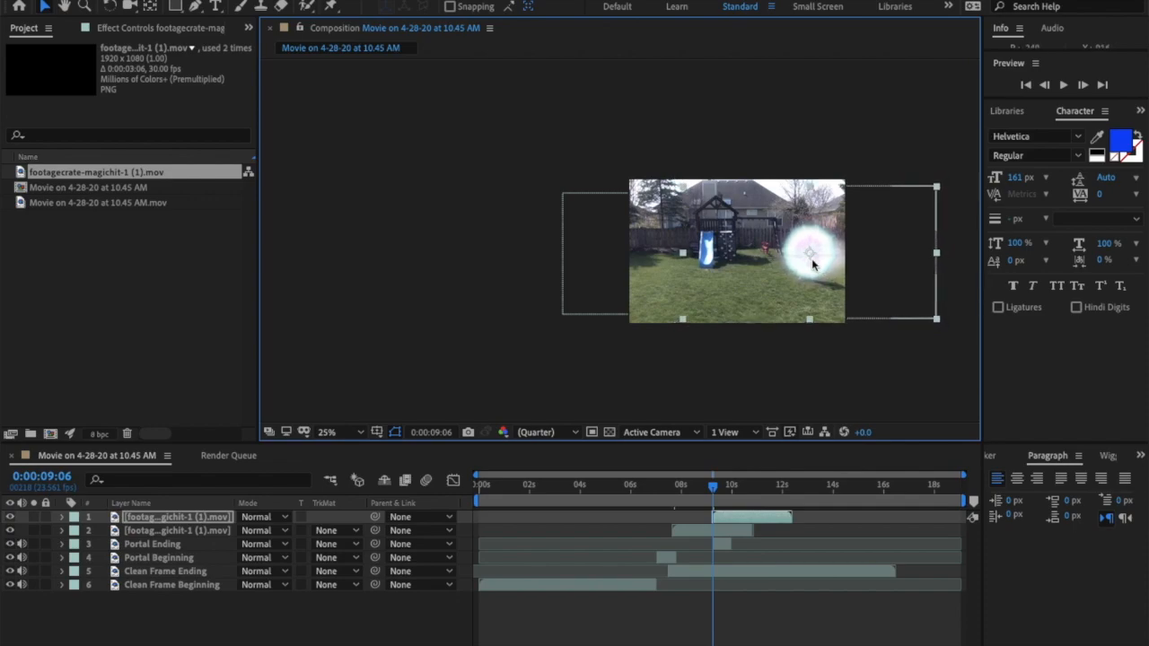
Fit the composition back in the viewer and nudge the second burst slightly left, checking its placement over the runner at 0:00:09:08
drag(810, 268, 803, 261)
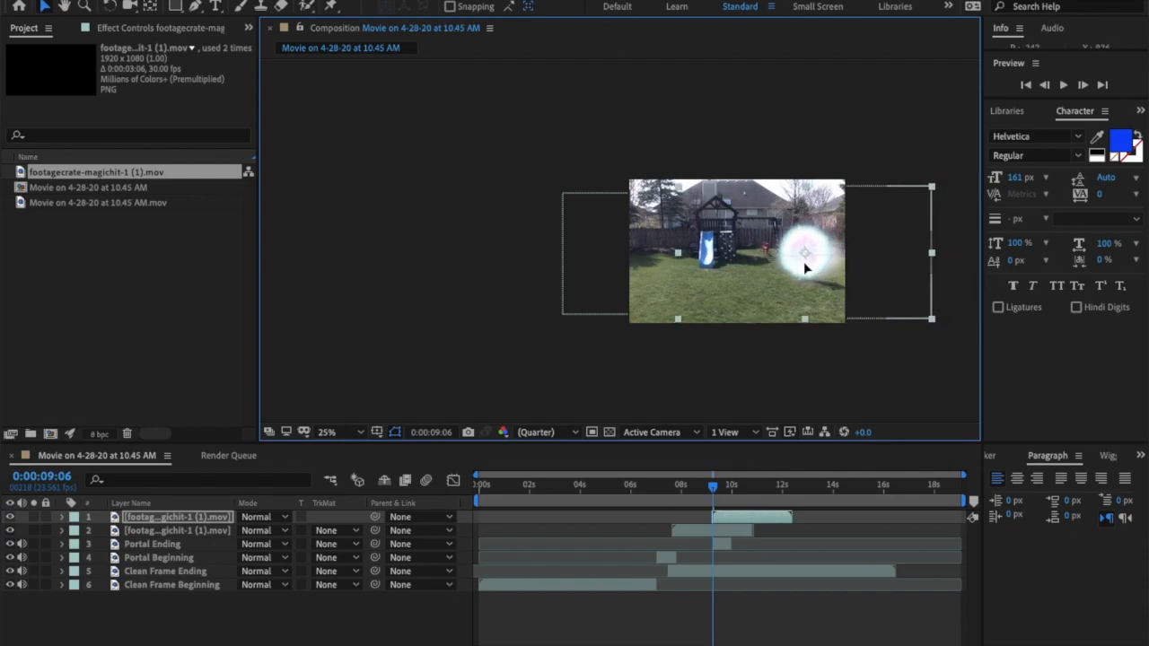
click(334, 432)
click(335, 148)
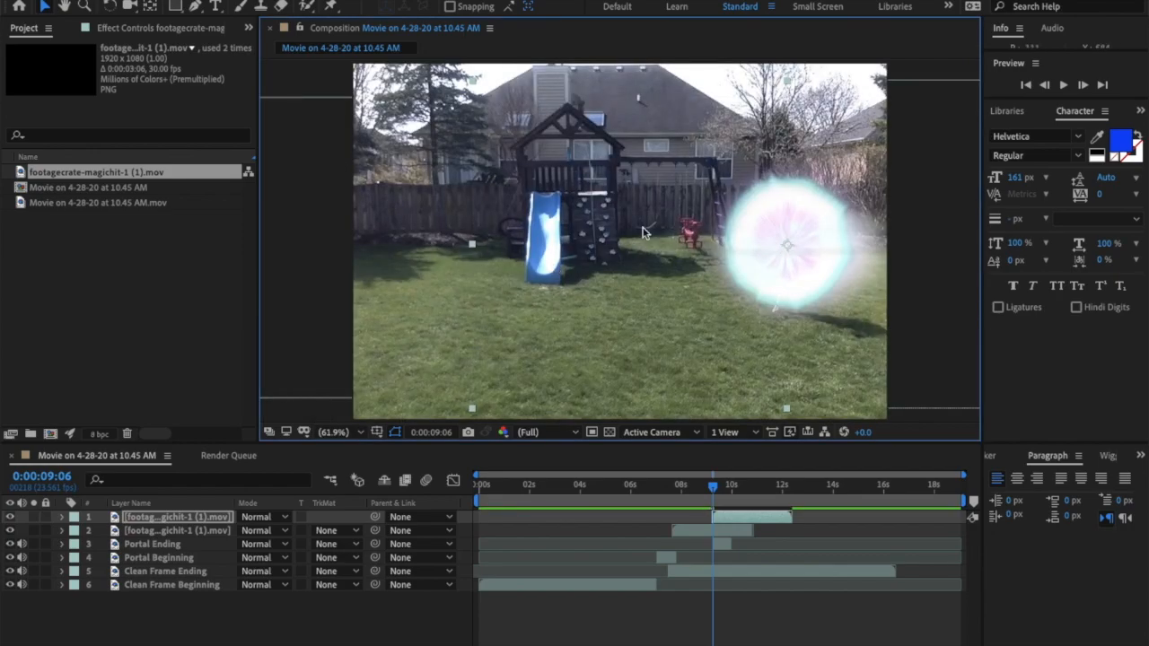
mouse_move(713, 486)
mouse_down()
mouse_move(732, 488)
mouse_move(693, 487)
mouse_move(716, 487)
mouse_up()
drag(777, 290, 767, 292)
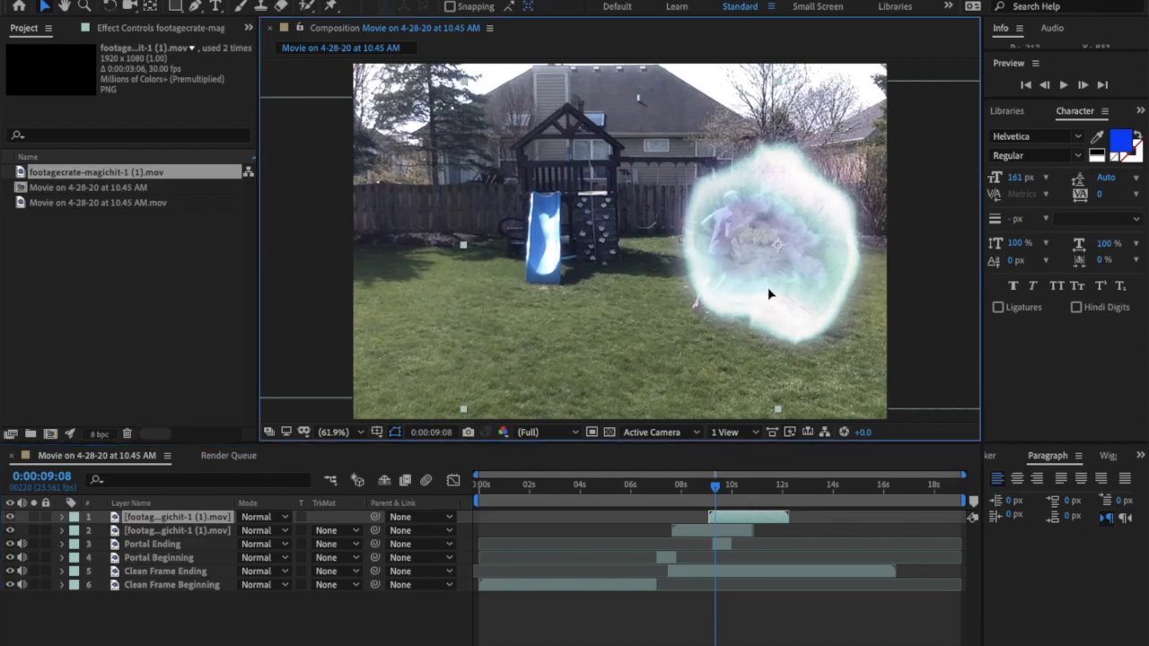
Slide the top magic hit layer slightly earlier on the timeline and play back the portal effect from 0:00:02:21
drag(723, 514, 553, 491)
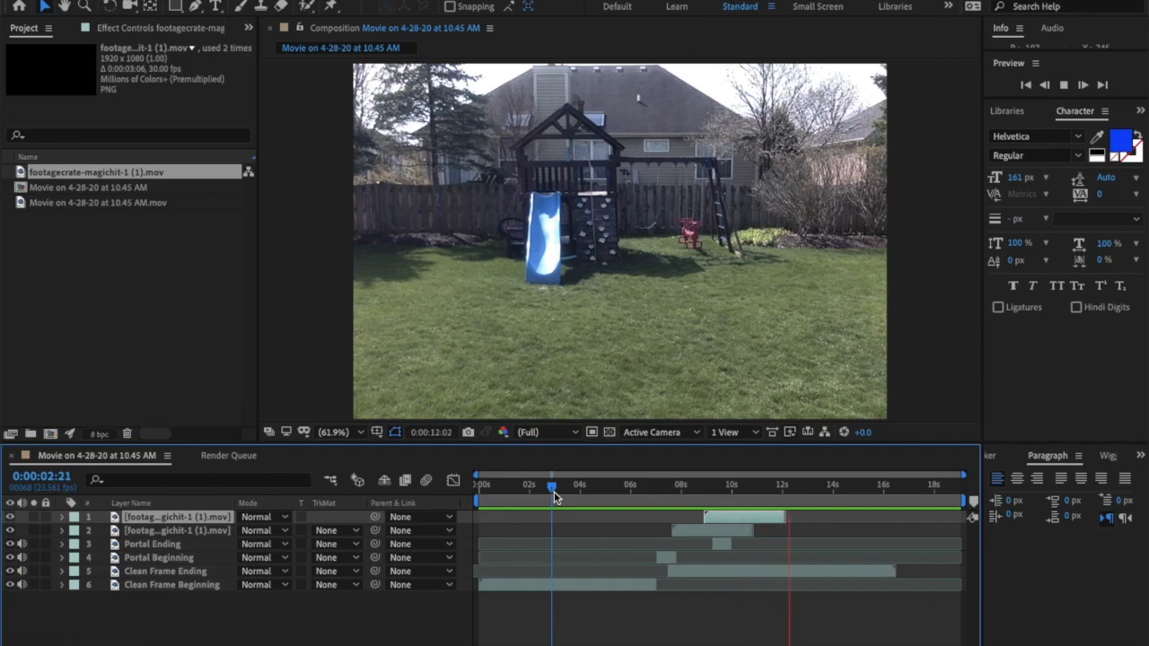
key(space)
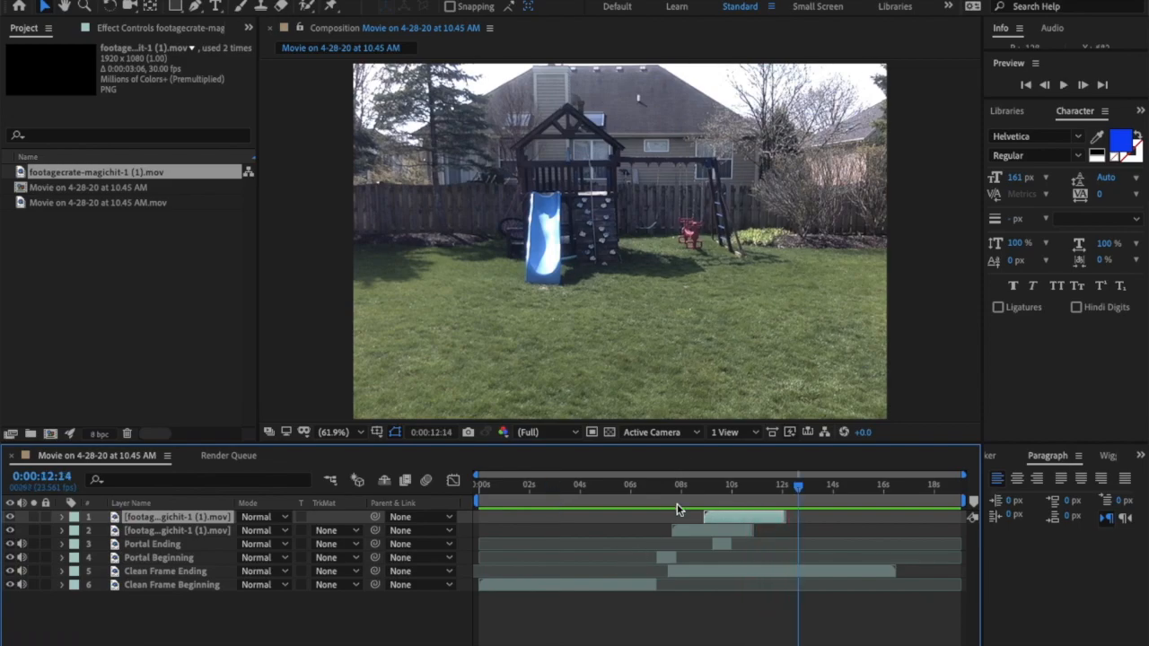